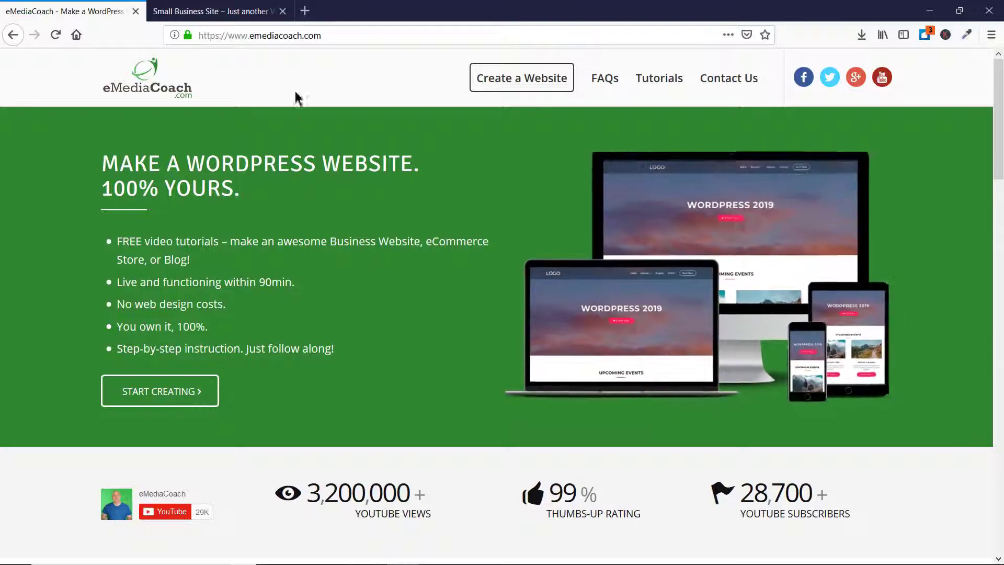
- Load the Astra theme site by adding /astra to the emediacoach.com address
click(354, 35)
click(356, 35)
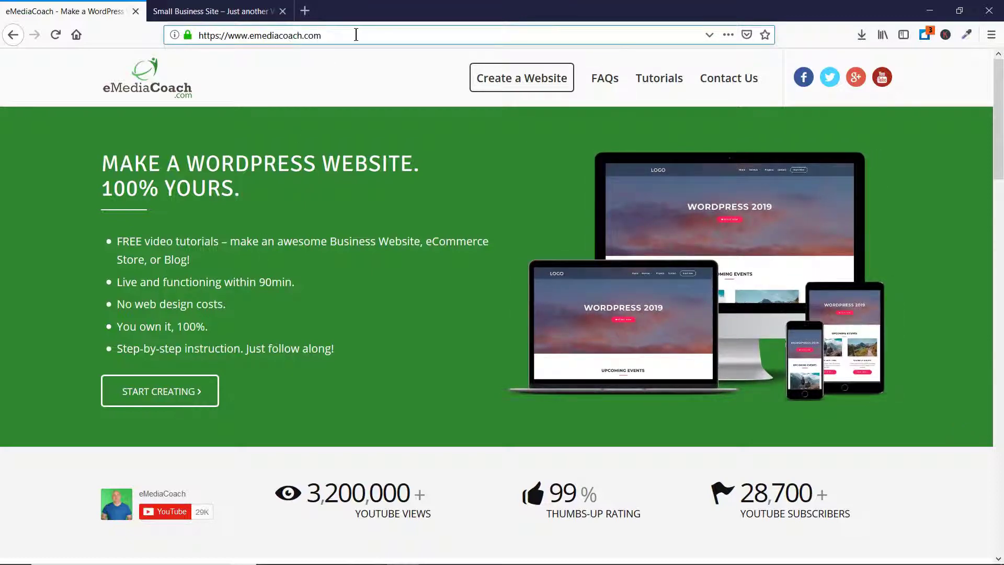
text(/astra)
key(Return)
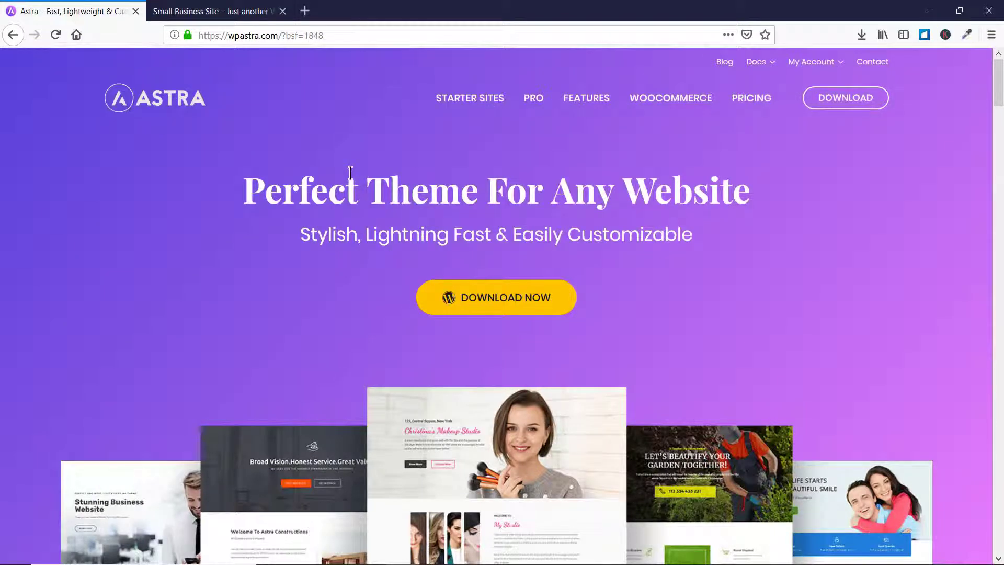
- Close the Astra tab and scroll through the Small Business Site homepage and back up
click(201, 10)
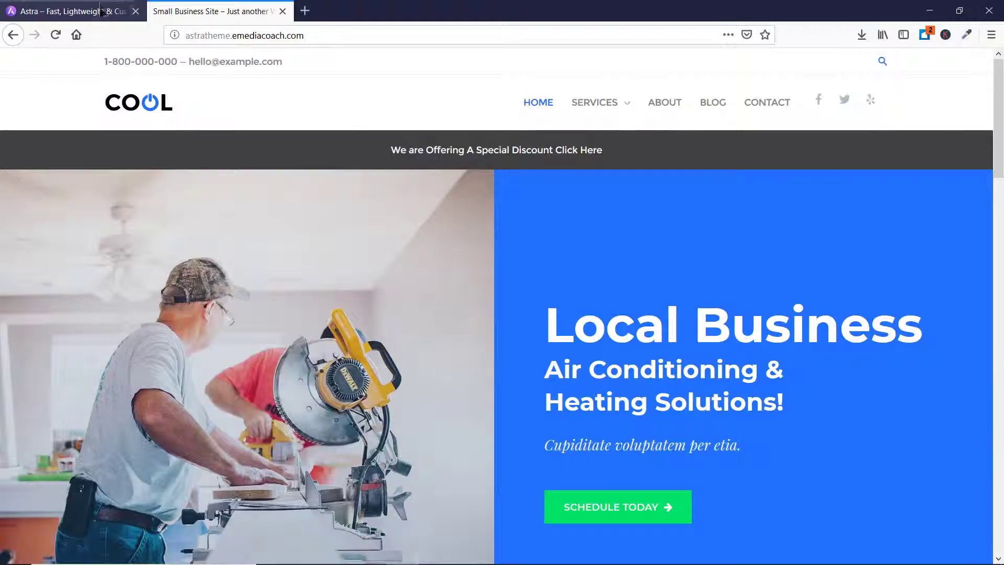
click(136, 11)
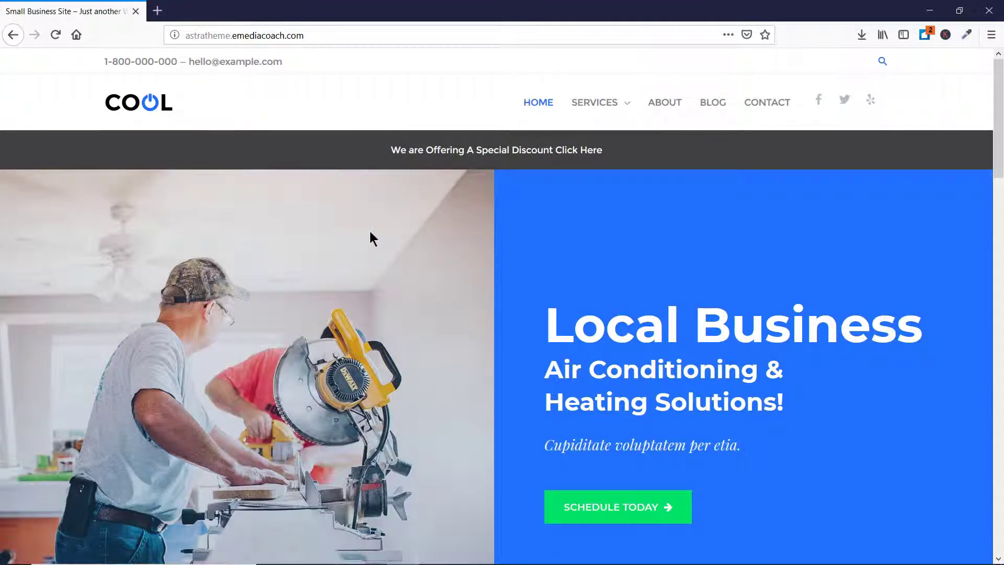
scroll(343, 233, down, 10)
scroll(343, 233, up, 4)
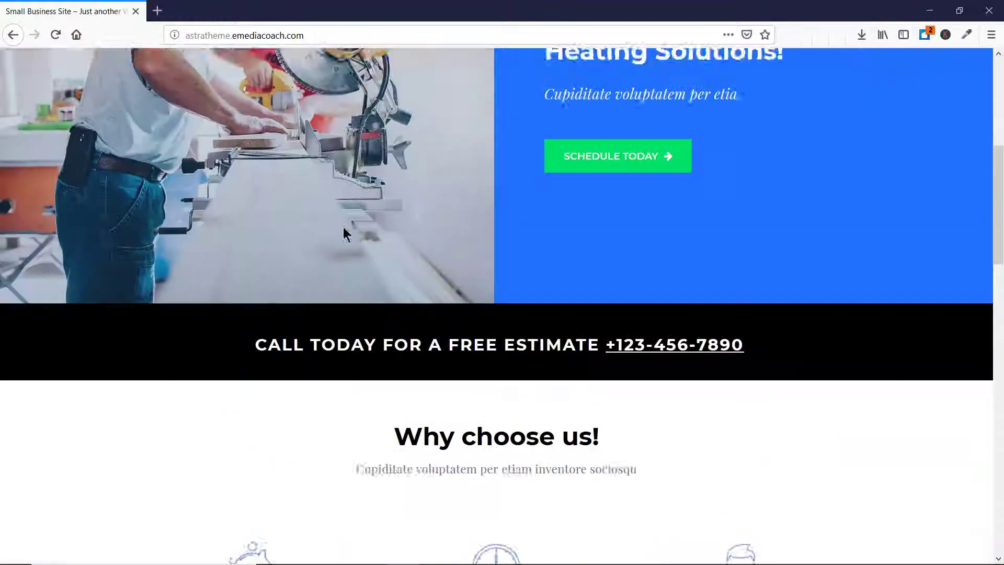
scroll(343, 229, up, 6)
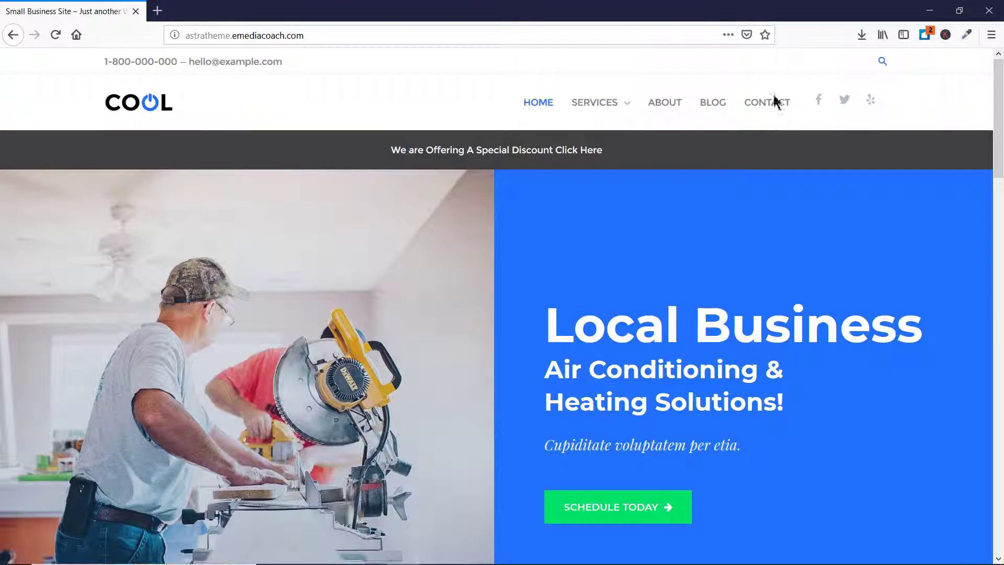
scroll(242, 177, down, 5)
scroll(243, 177, down, 8)
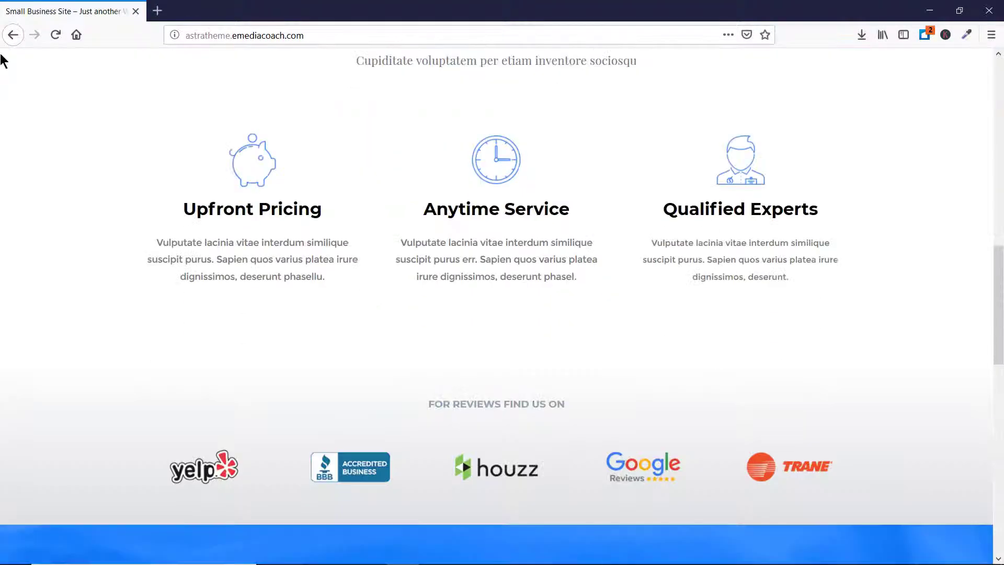
scroll(482, 184, down, 13)
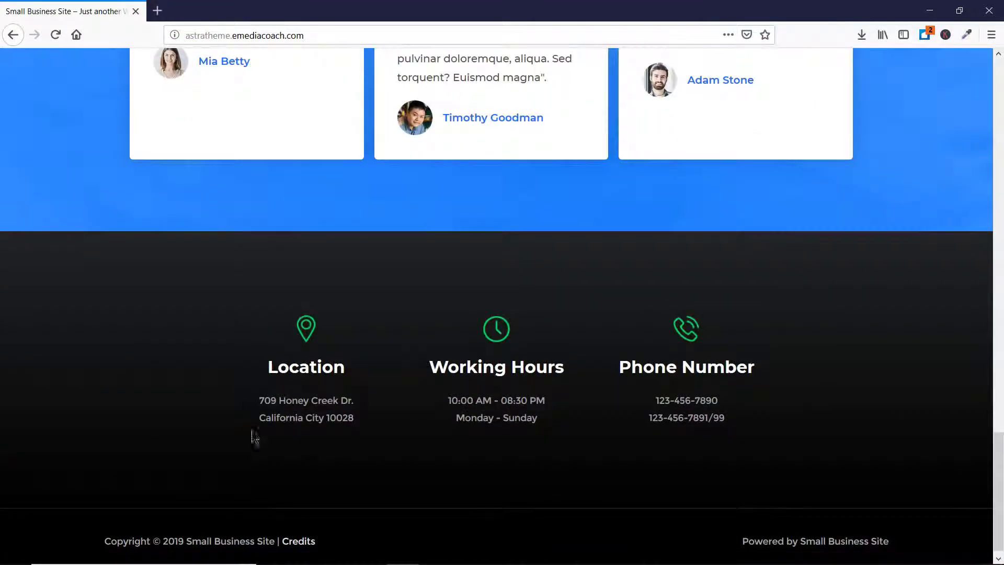
scroll(215, 346, up, 20)
scroll(215, 345, up, 1)
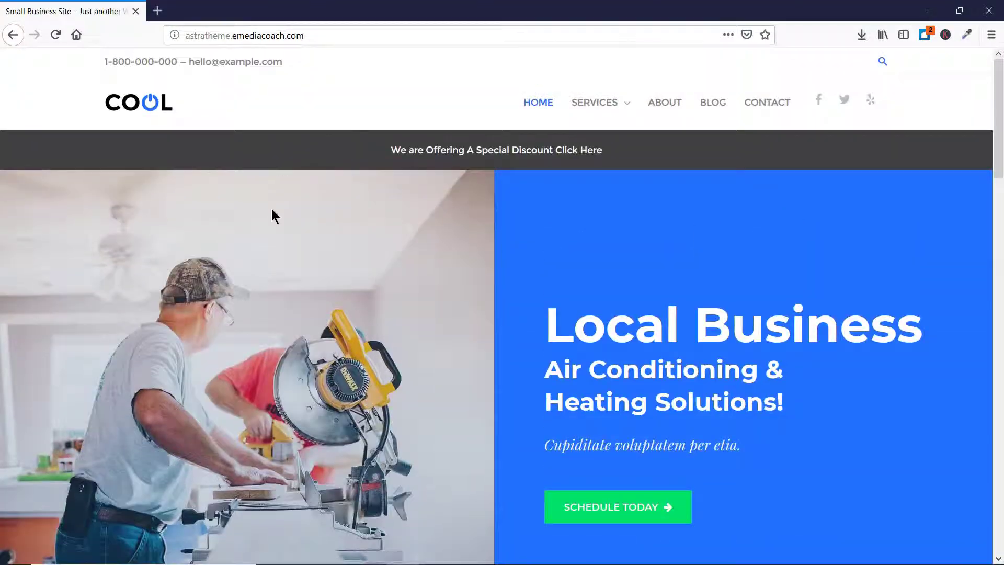
click(329, 35)
- Log in to the WordPress admin at /wp-admin/ with the saved credentials
click(328, 35)
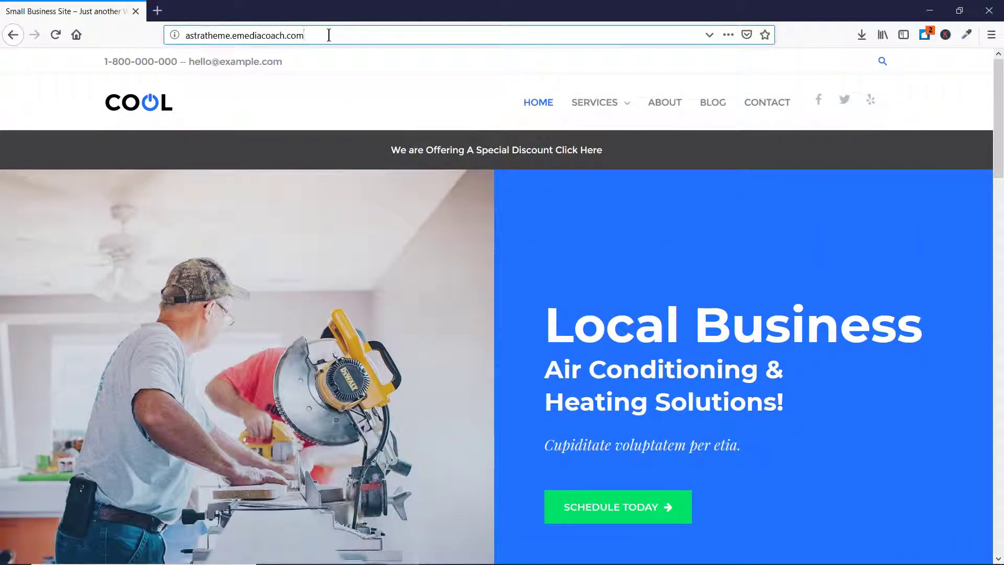
text(/wp-admin/)
key(Return)
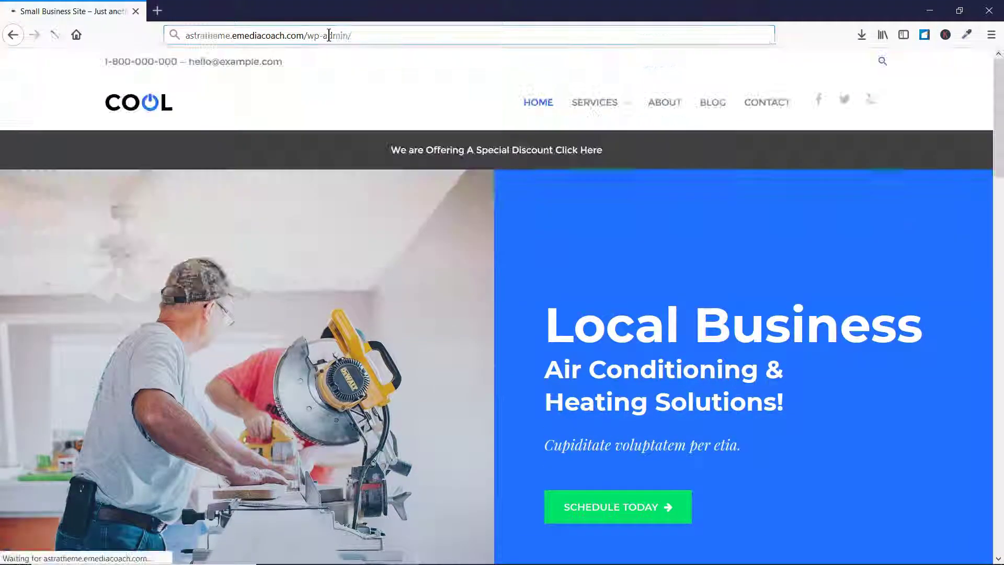
click(443, 294)
click(578, 331)
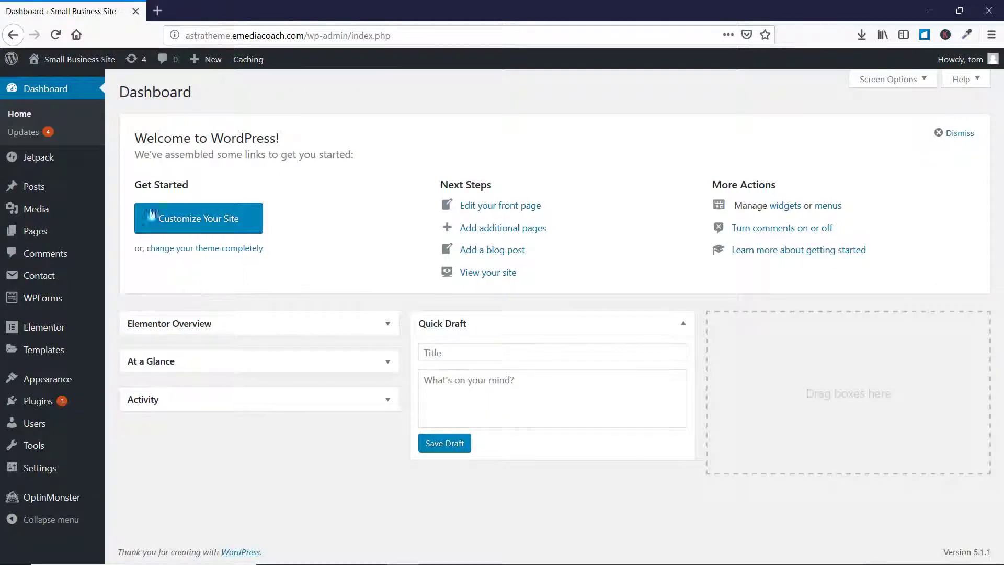
mouse_move(76, 380)
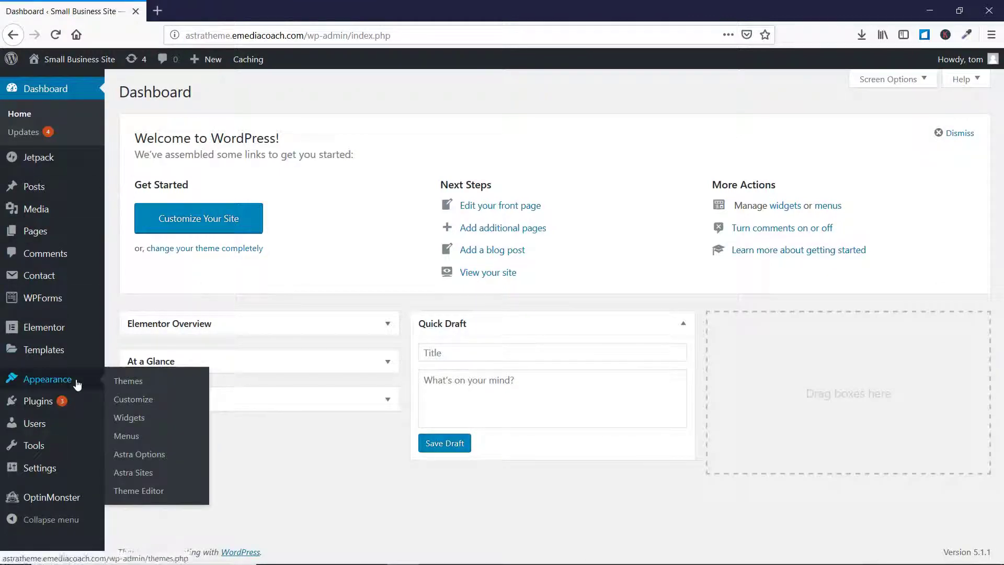
- Open Astra Options to the Pro modules list and load Customize in a background tab
click(187, 459)
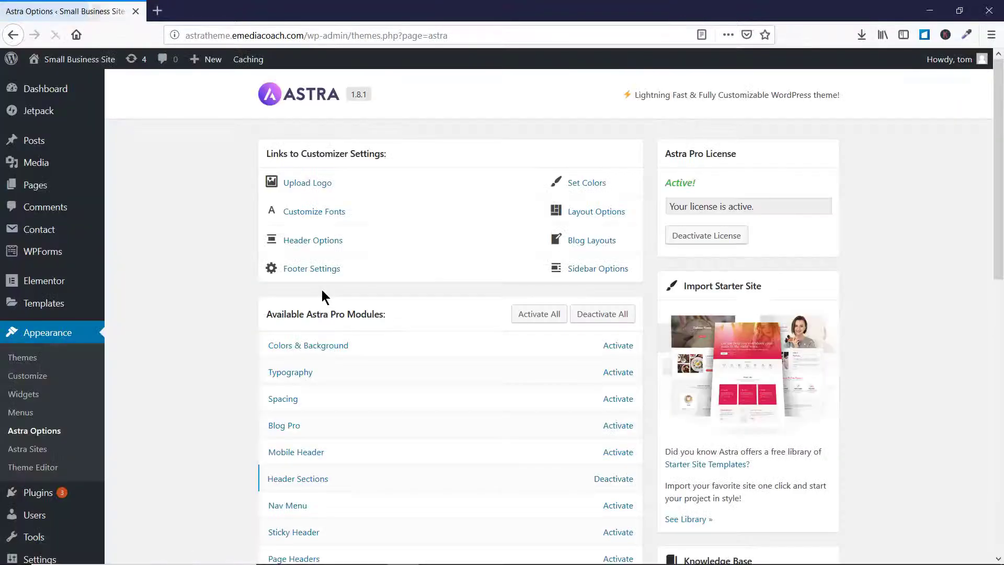
scroll(321, 290, down, 2)
scroll(322, 290, down, 3)
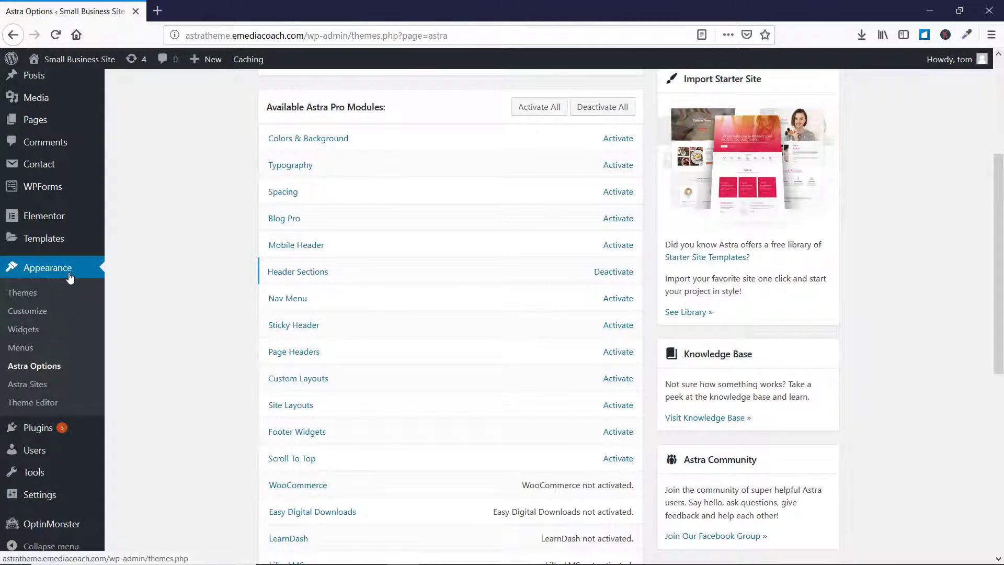
middle_click(35, 313)
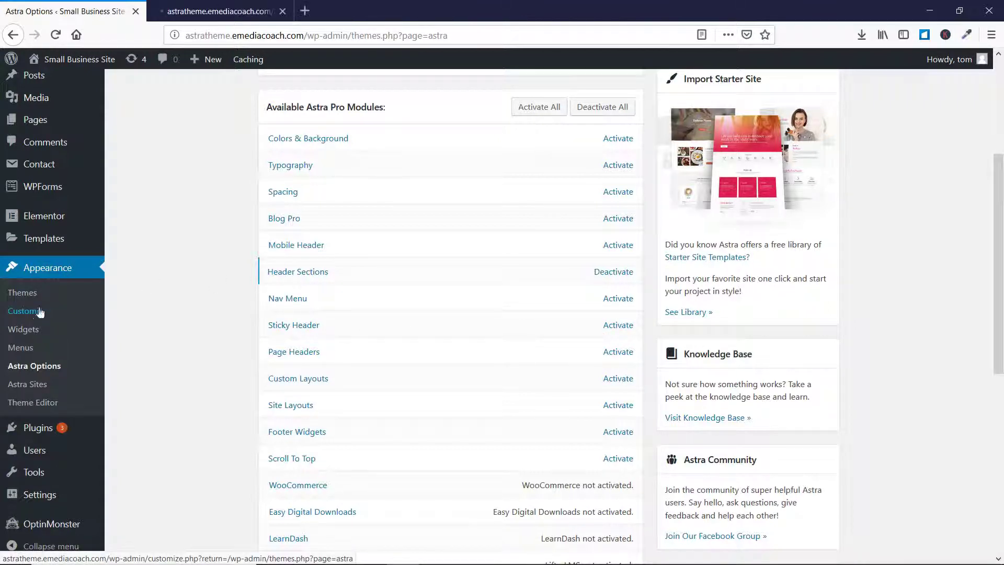
click(228, 14)
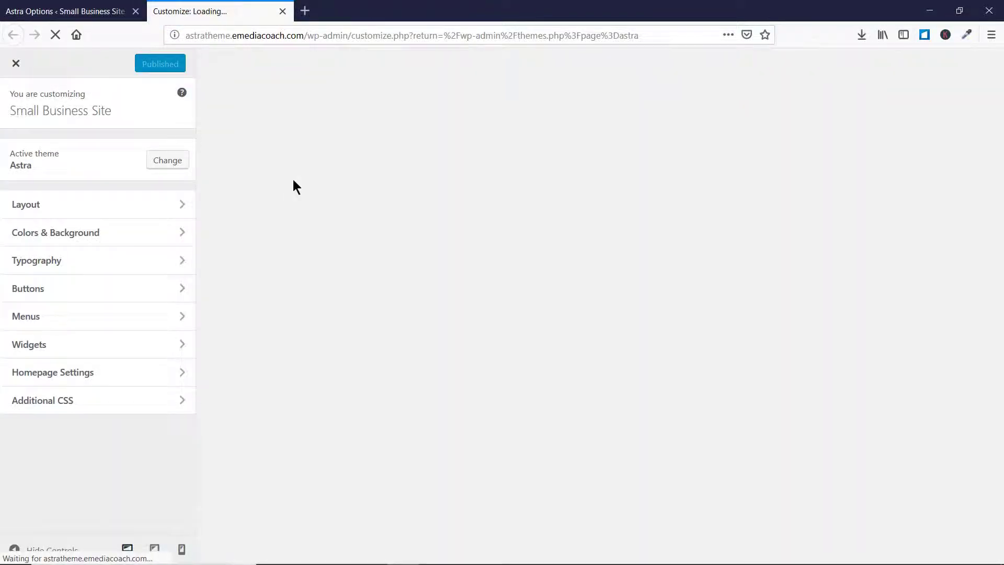
click(174, 214)
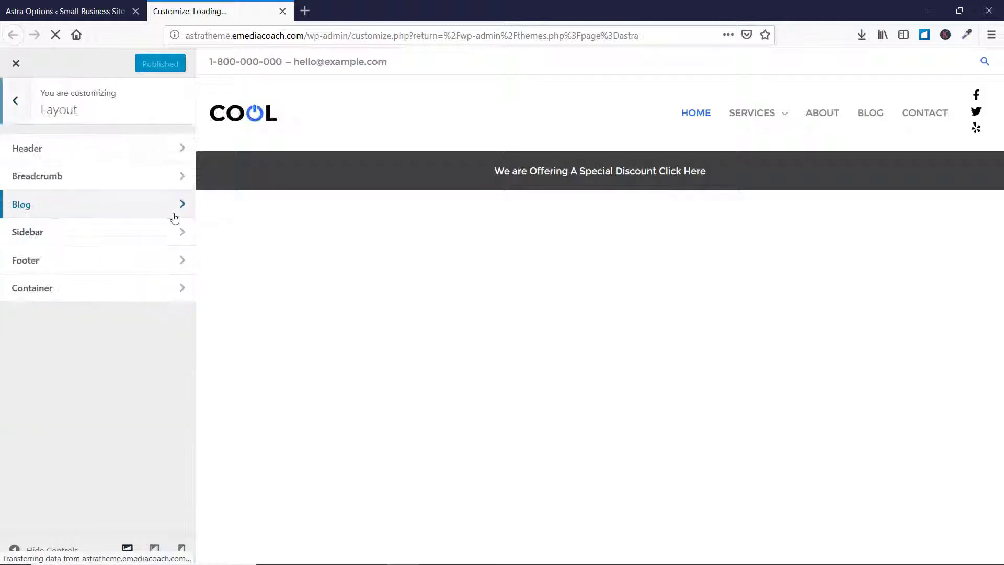
click(172, 152)
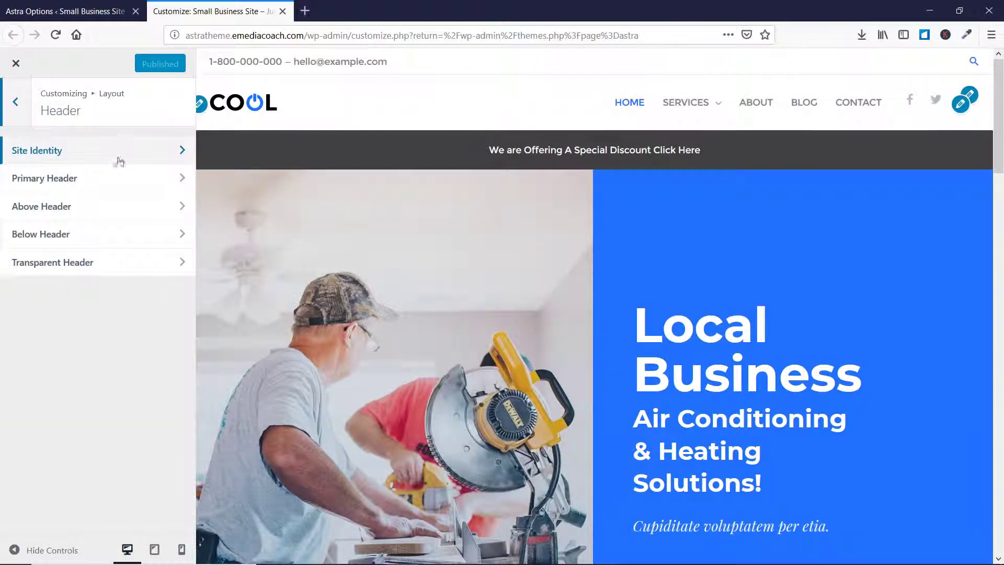
click(118, 209)
scroll(118, 208, down, 6)
scroll(118, 208, up, 6)
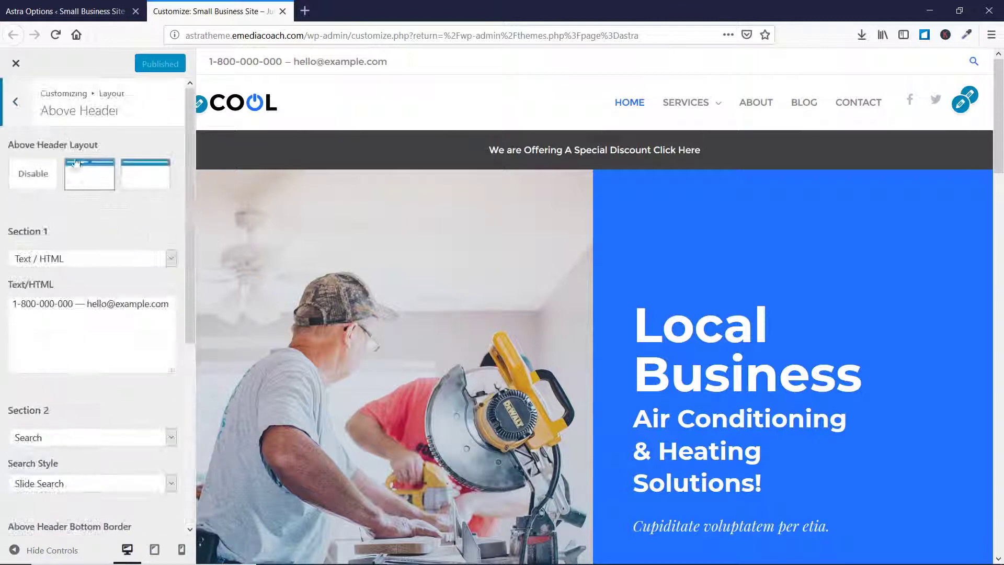
click(23, 119)
click(125, 232)
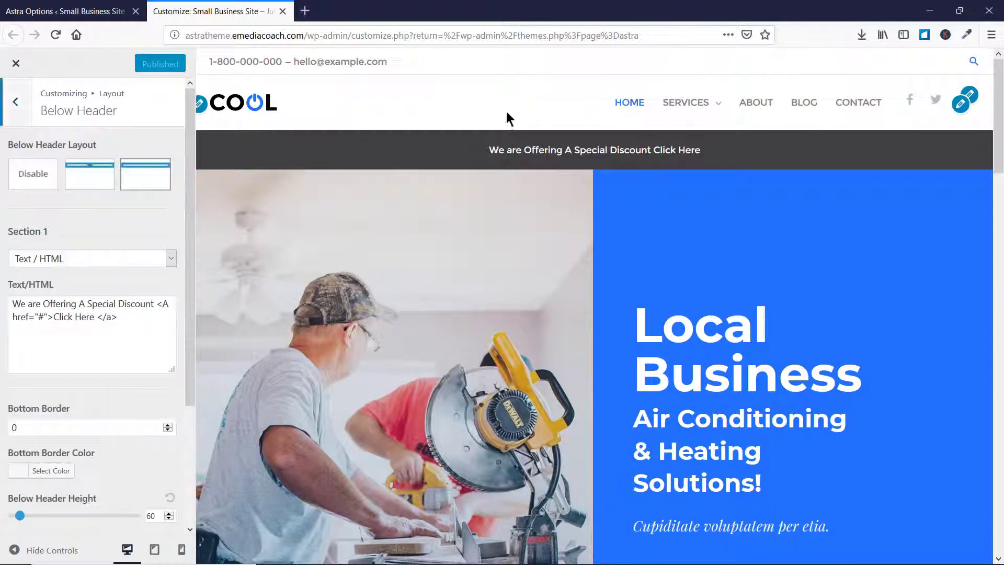
scroll(4, 292, down, 3)
scroll(5, 146, up, 3)
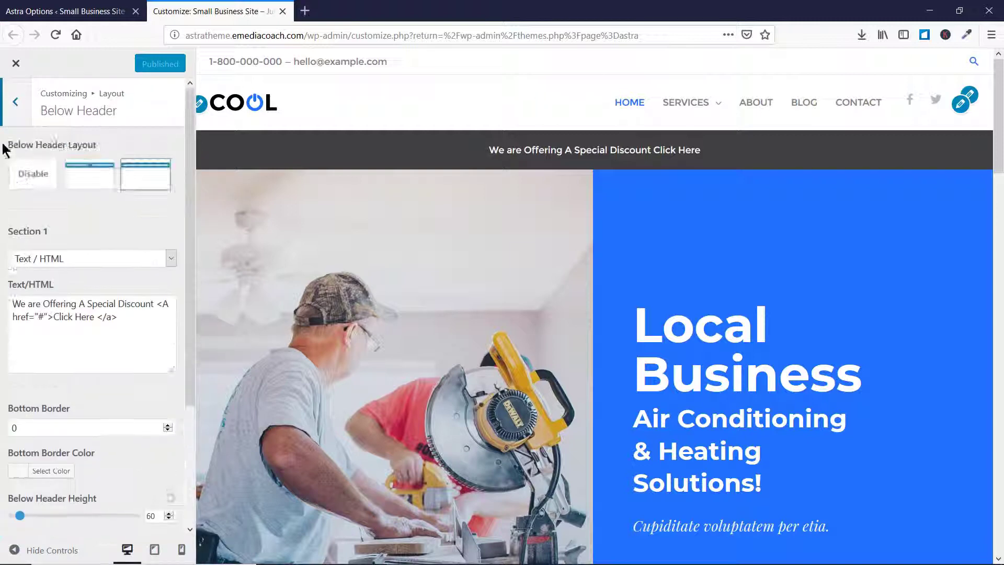
click(14, 103)
click(39, 12)
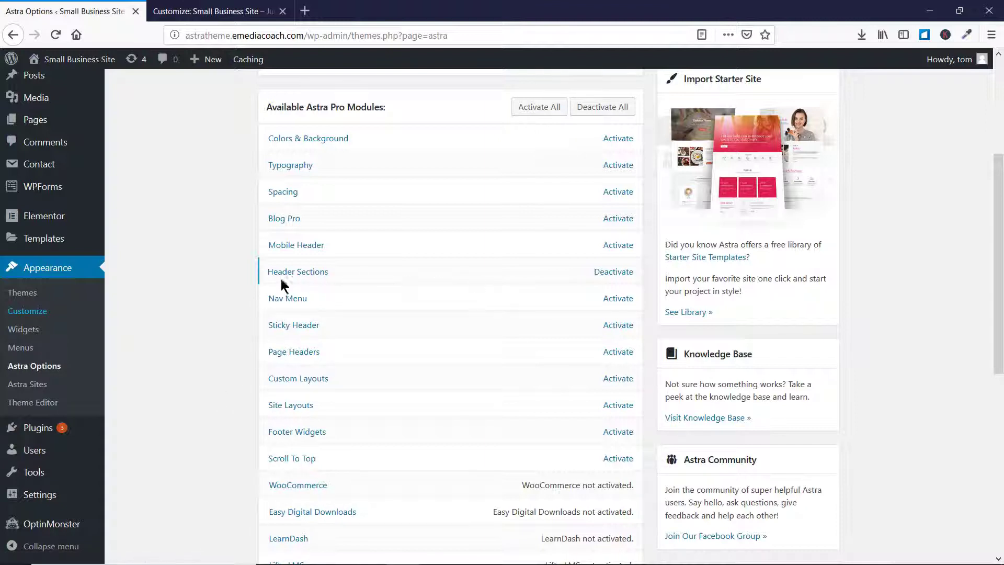
- Activate the Sticky Header module and return to the Customizer tab
click(618, 328)
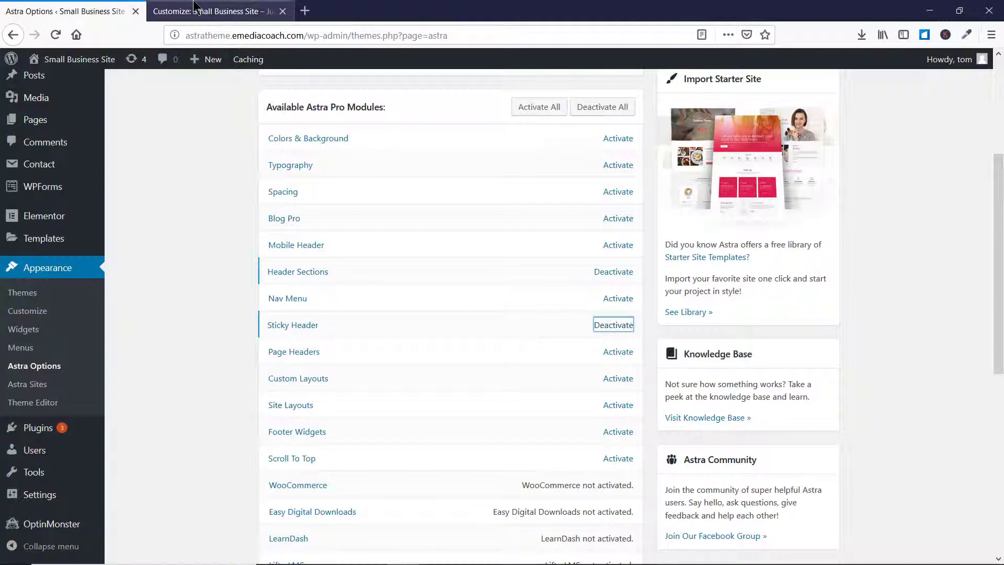
click(219, 11)
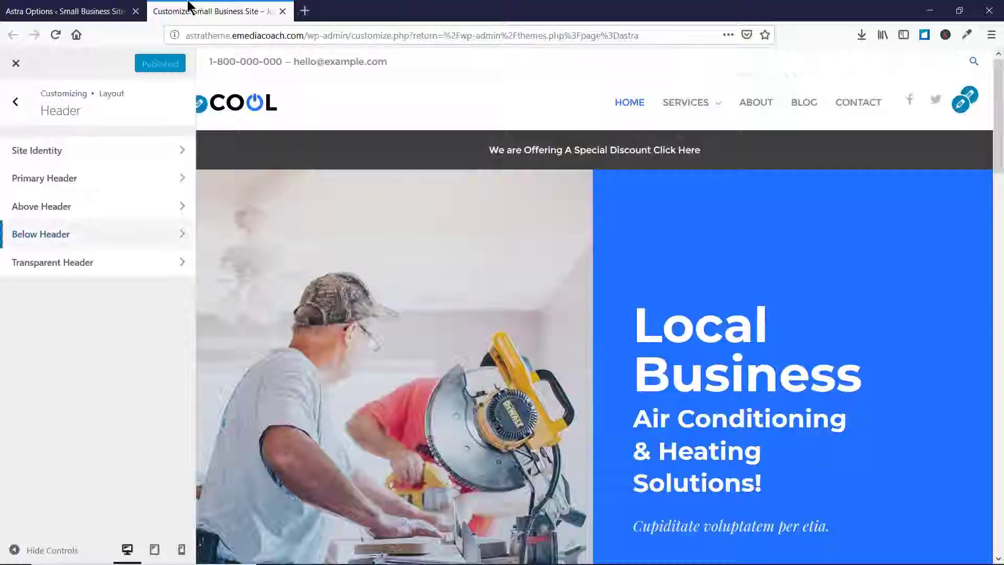
- Reload the Customizer and open Layout > Header to reveal the Sticky Header section
click(54, 37)
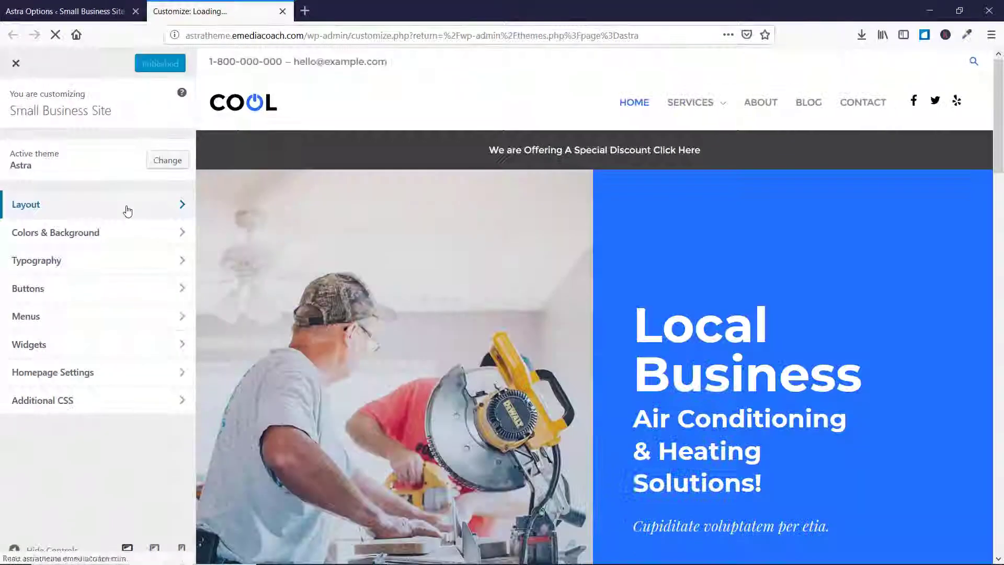
click(127, 208)
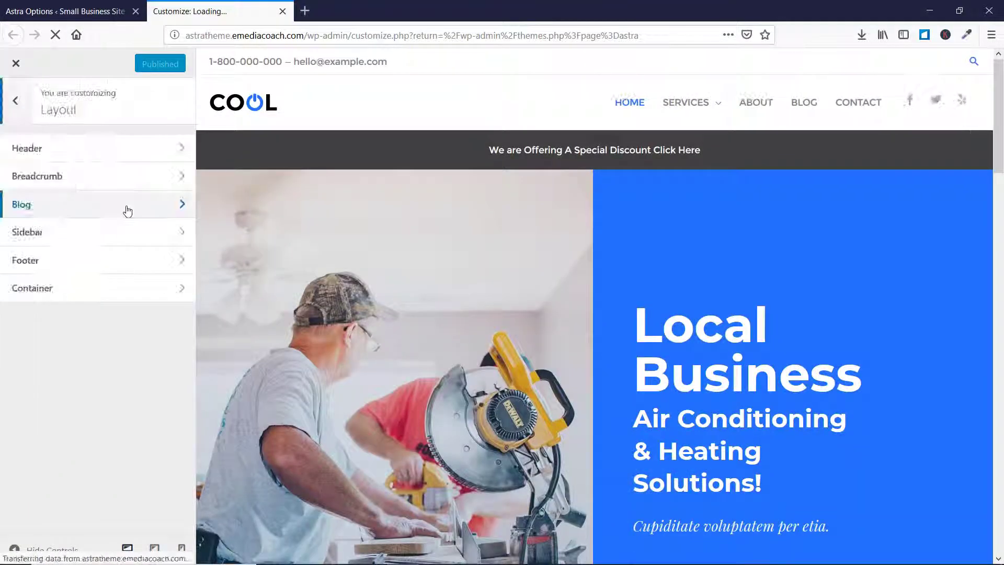
click(128, 149)
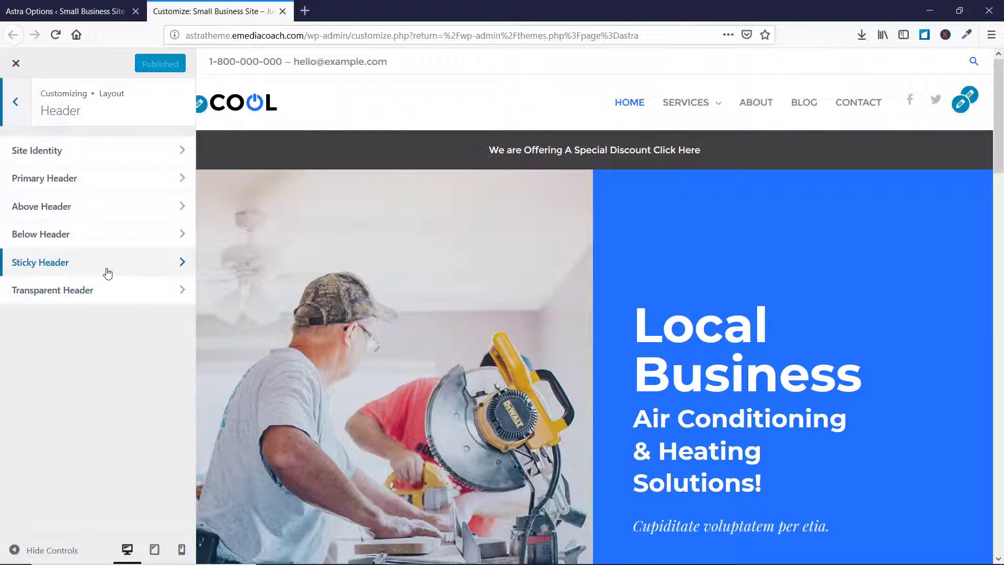
- Tick Stick Above Header Section, then check the active modules on Astra Options
click(106, 270)
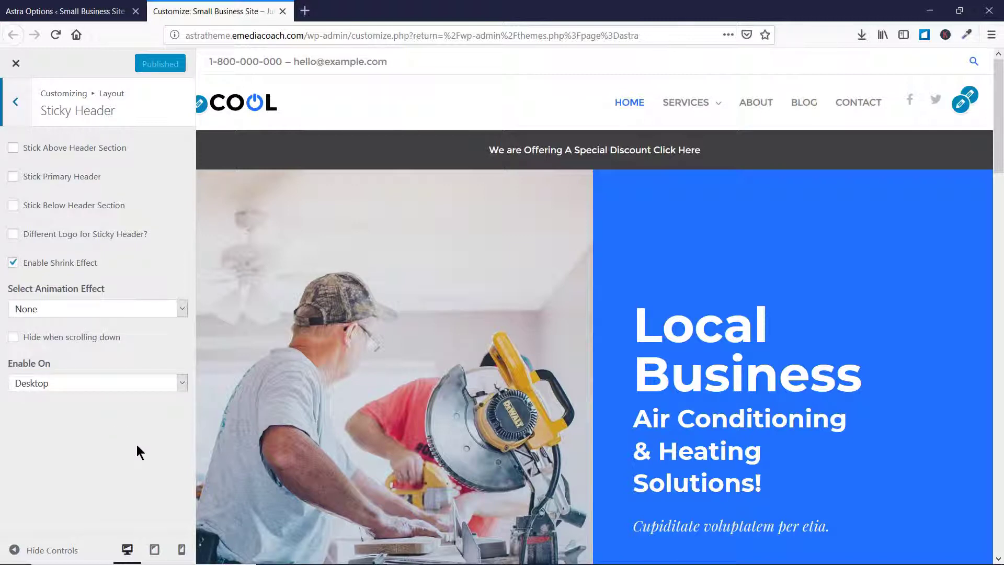
click(52, 151)
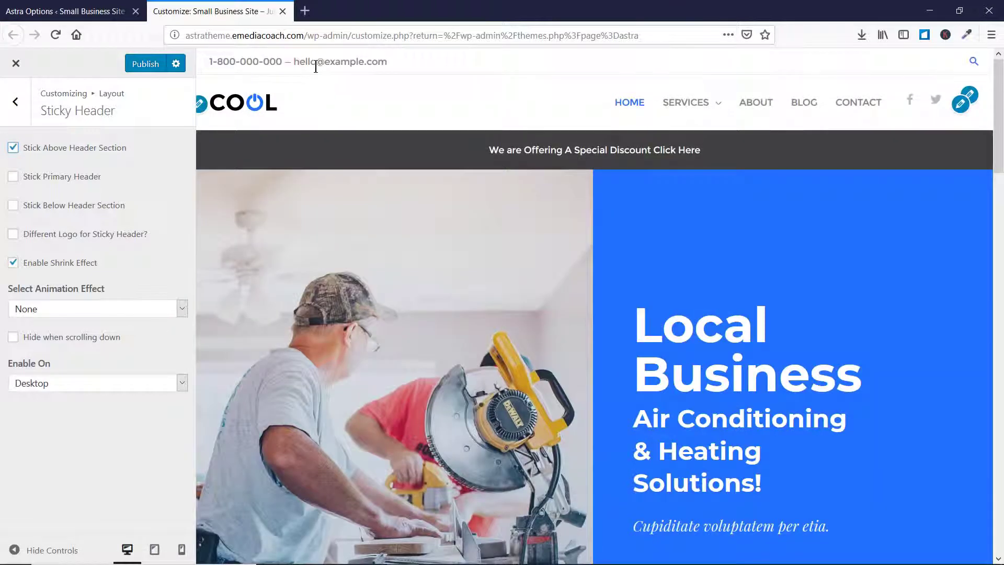
click(15, 101)
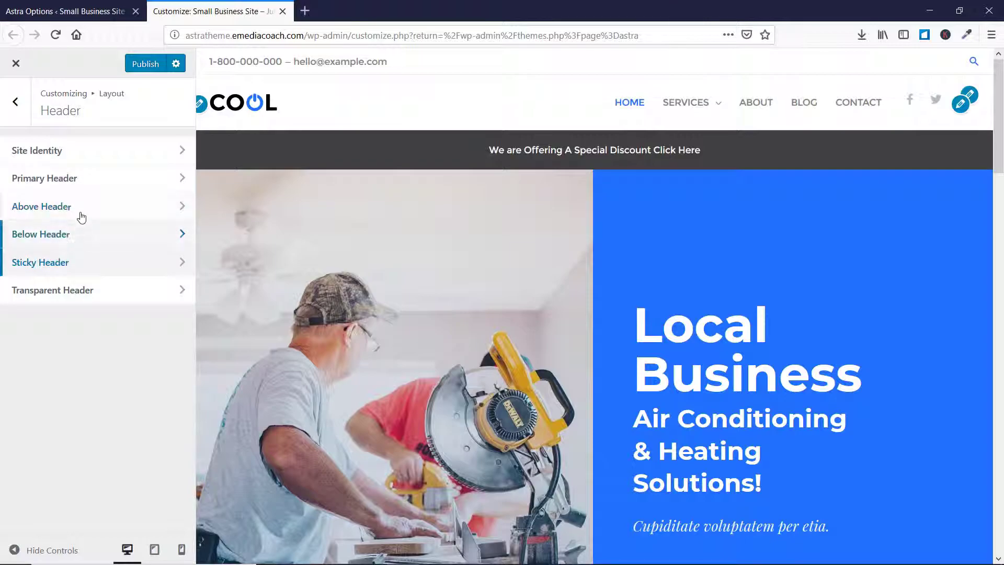
click(88, 11)
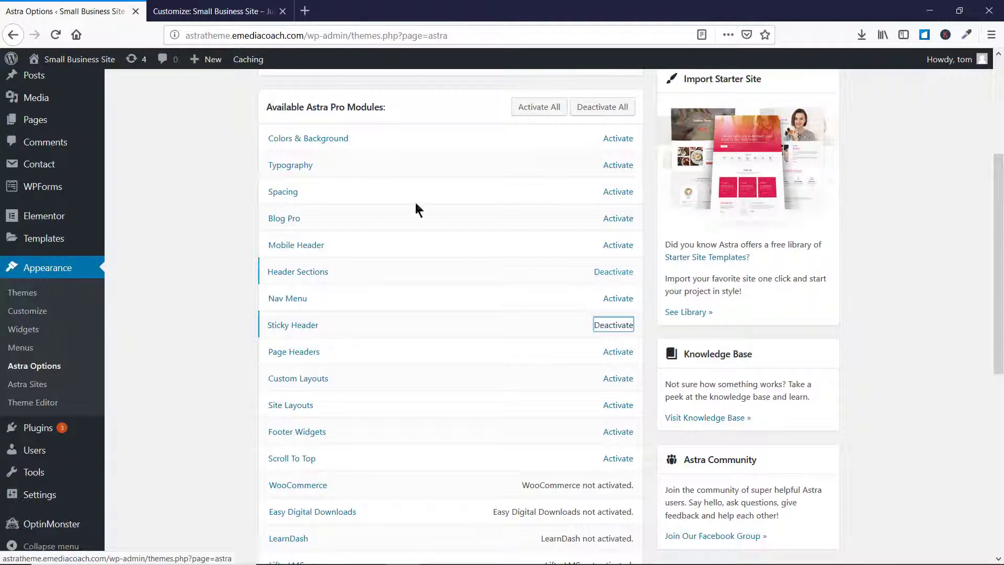
- Reopen the Sticky Header options and scroll the preview to test the sticky header
click(234, 6)
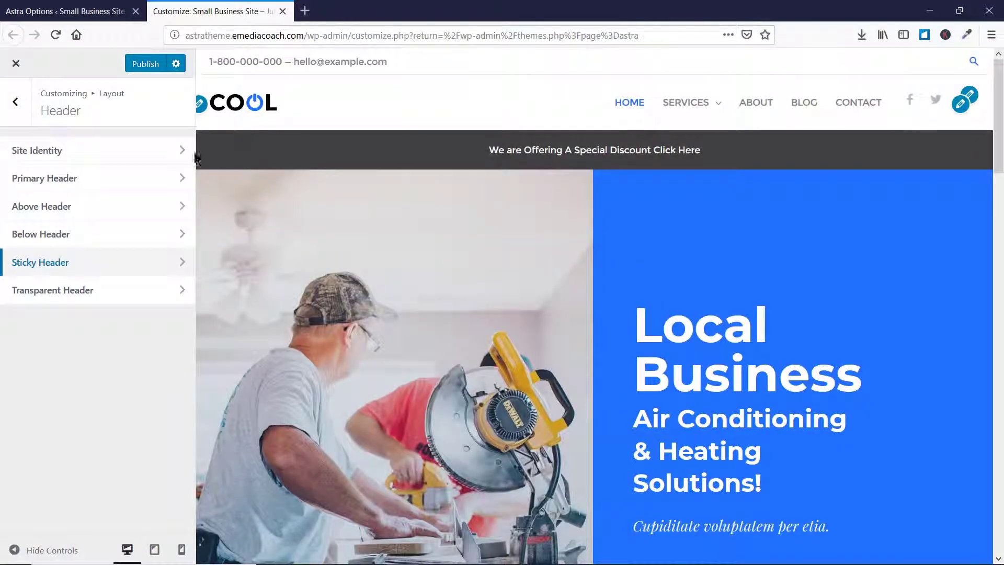
click(120, 266)
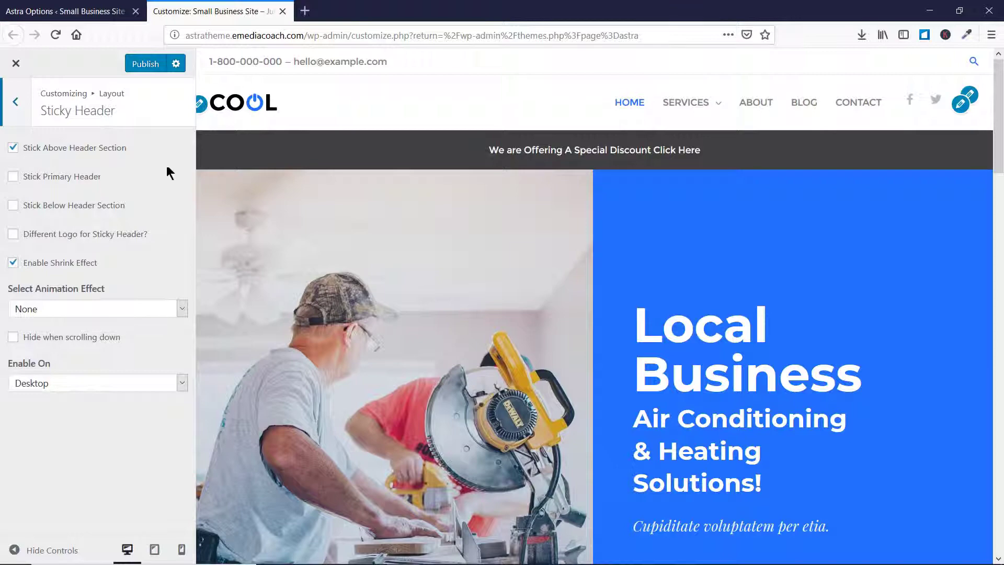
scroll(454, 219, down, 15)
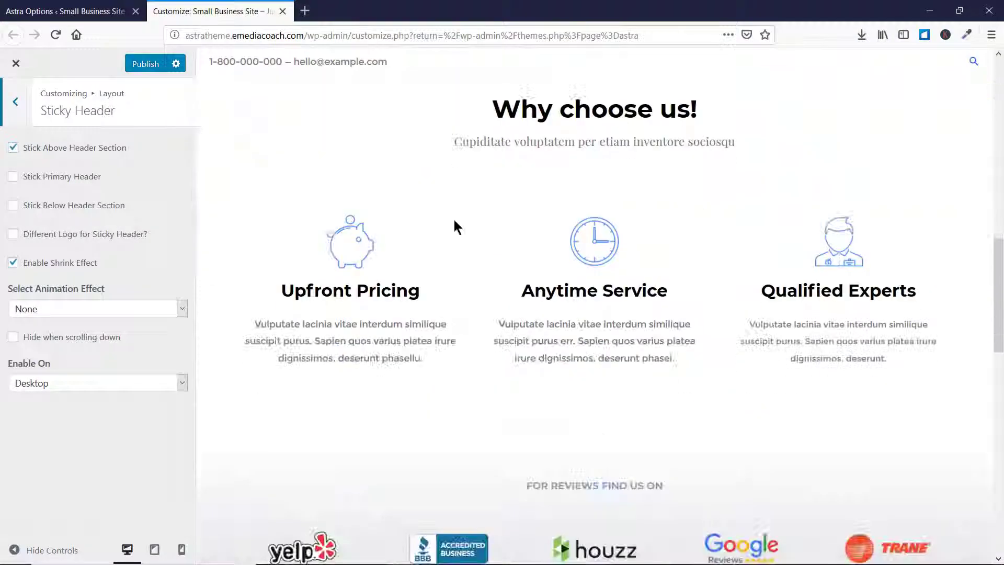
scroll(340, 90, up, 3)
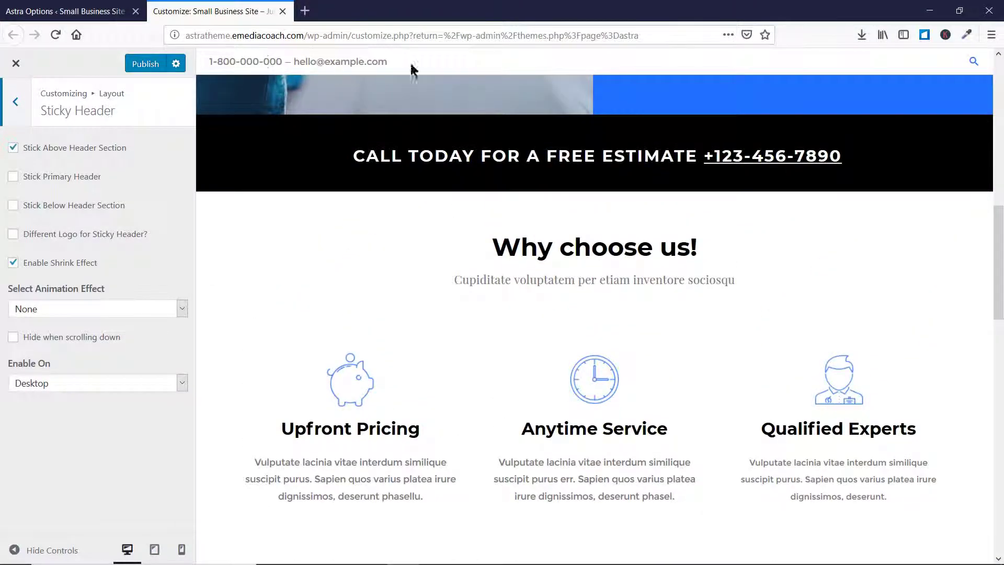
scroll(535, 233, down, 13)
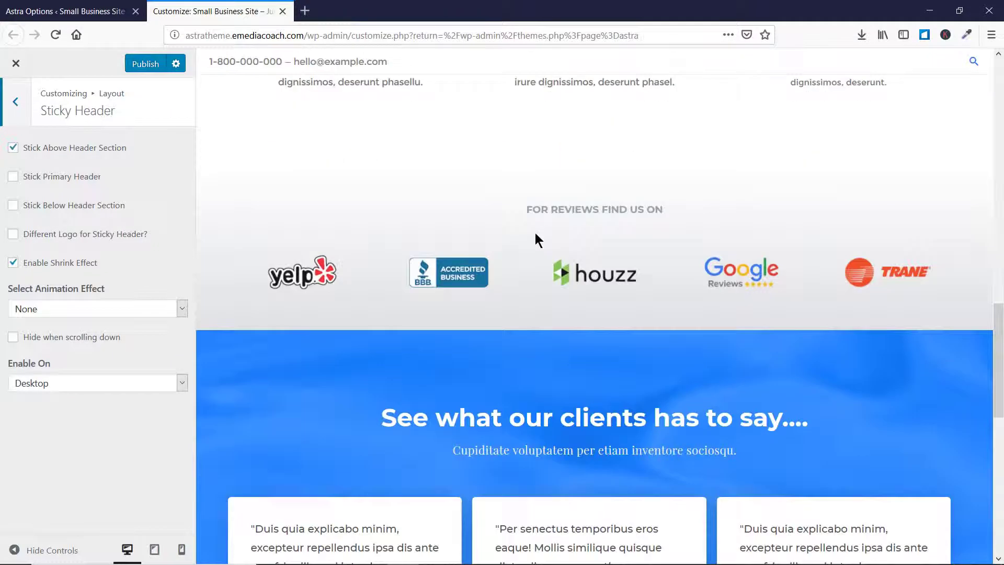
scroll(533, 231, up, 20)
scroll(533, 231, down, 5)
scroll(532, 229, down, 8)
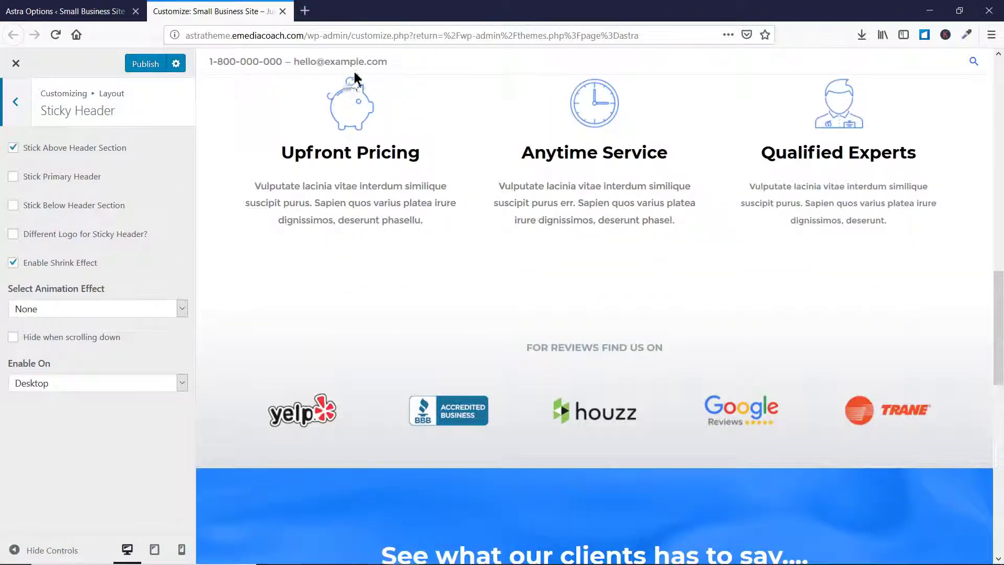
scroll(424, 298, up, 10)
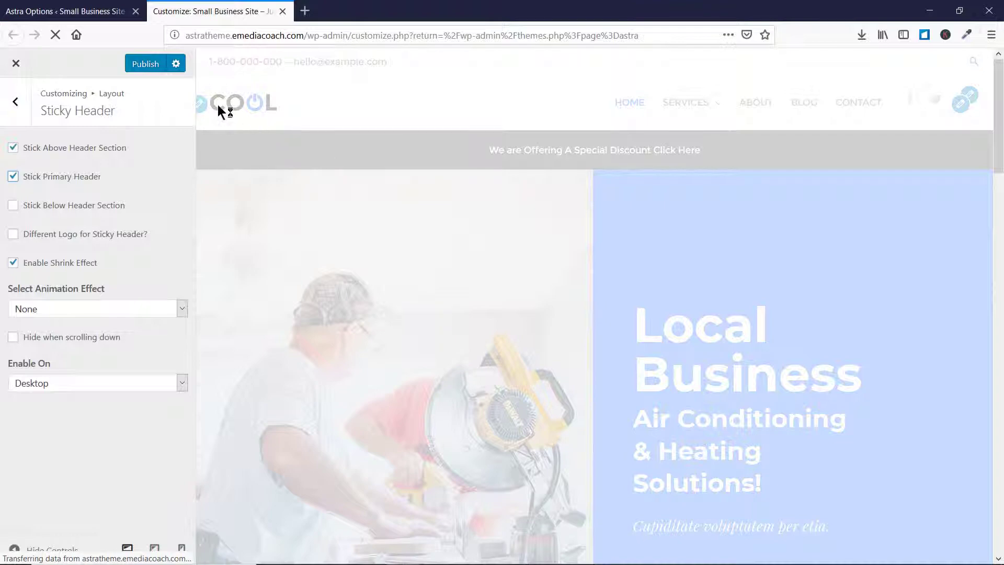
- Tick Stick Below Header Section and scroll the preview to confirm the header stays pinned
scroll(425, 228, down, 8)
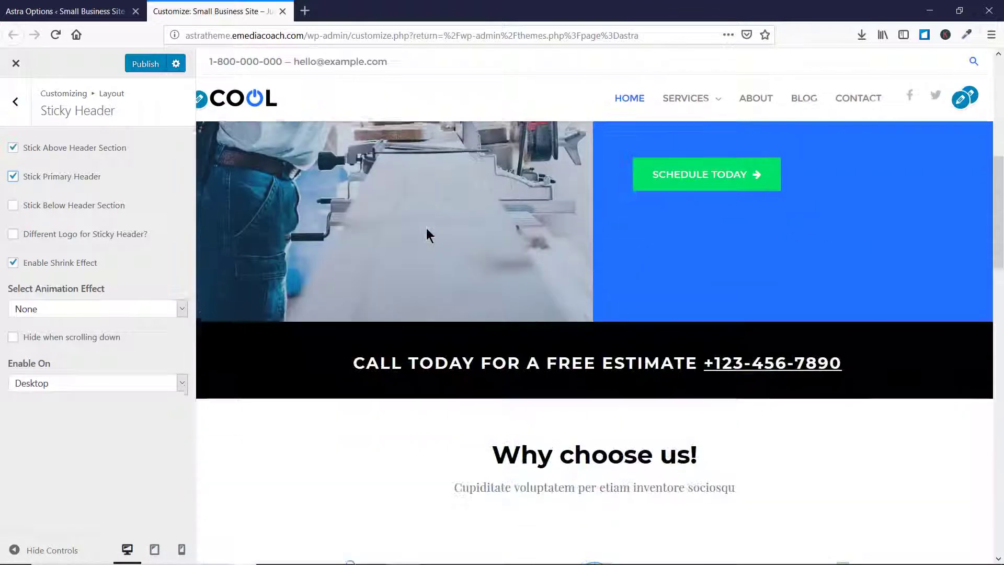
scroll(425, 228, down, 10)
scroll(403, 224, up, 9)
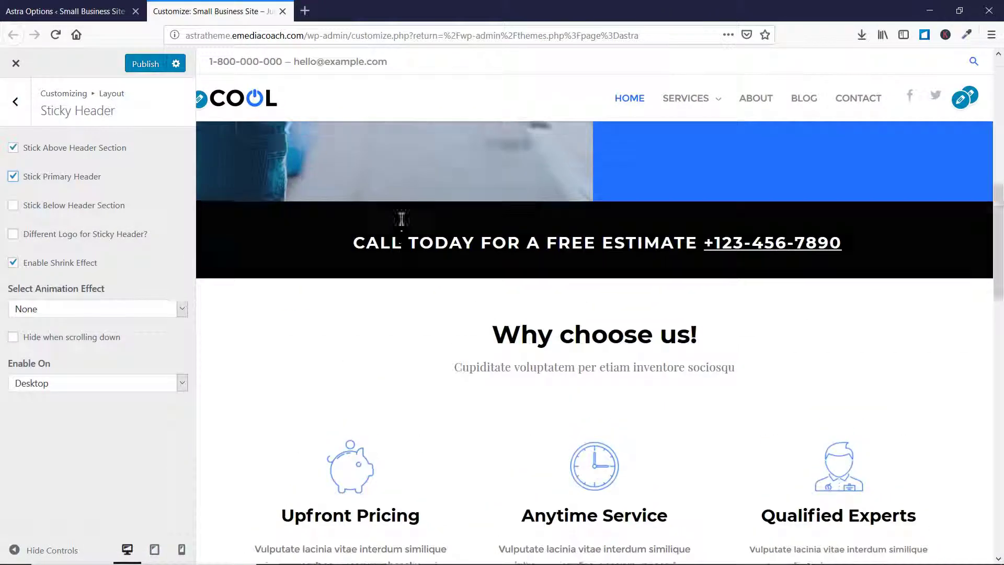
scroll(402, 219, up, 5)
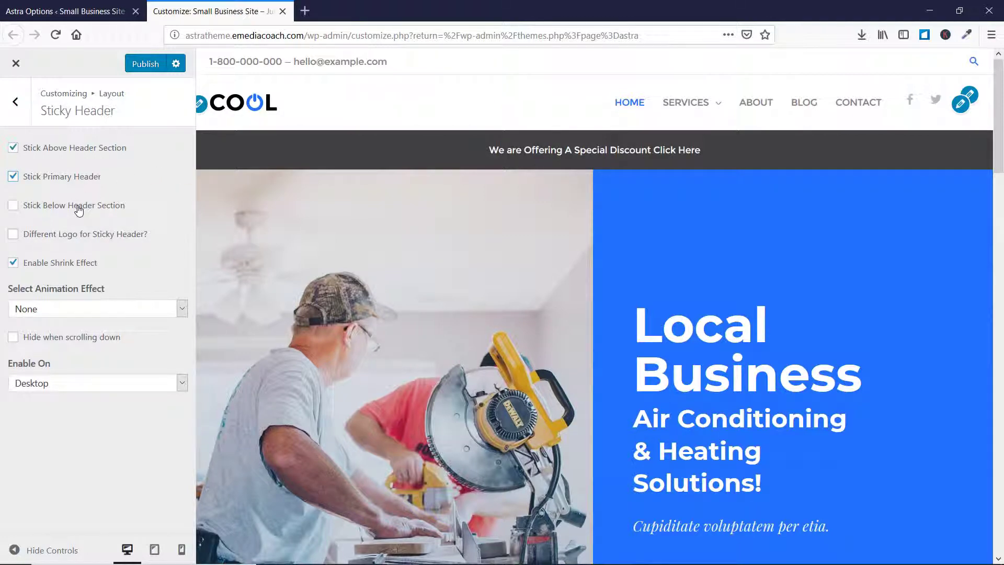
click(13, 205)
scroll(533, 230, down, 15)
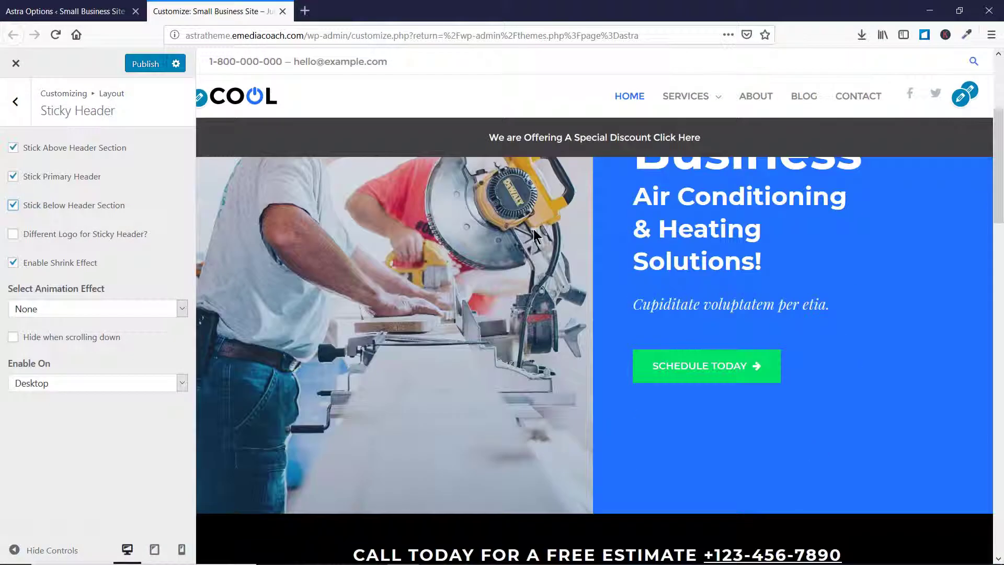
scroll(534, 228, down, 4)
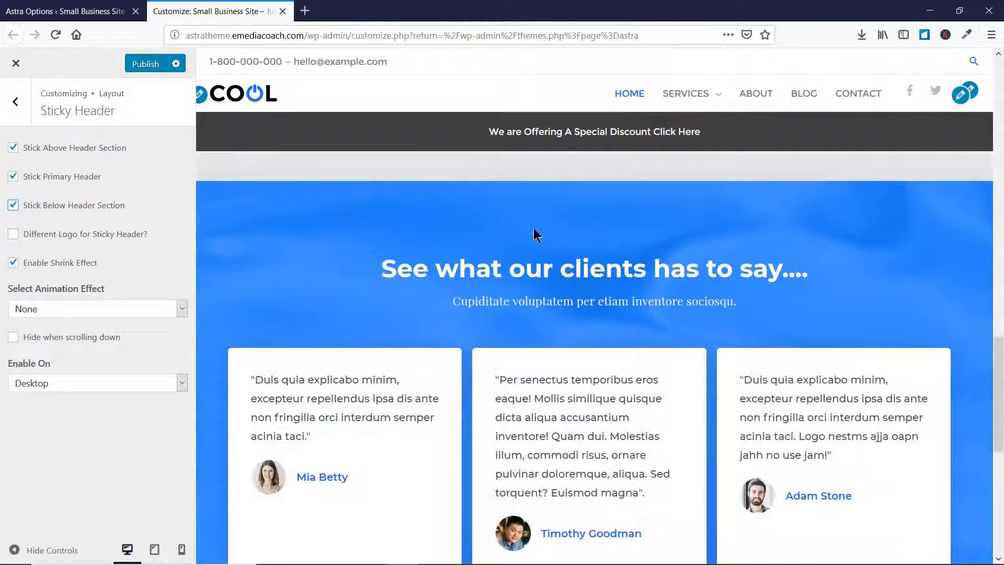
scroll(533, 228, up, 5)
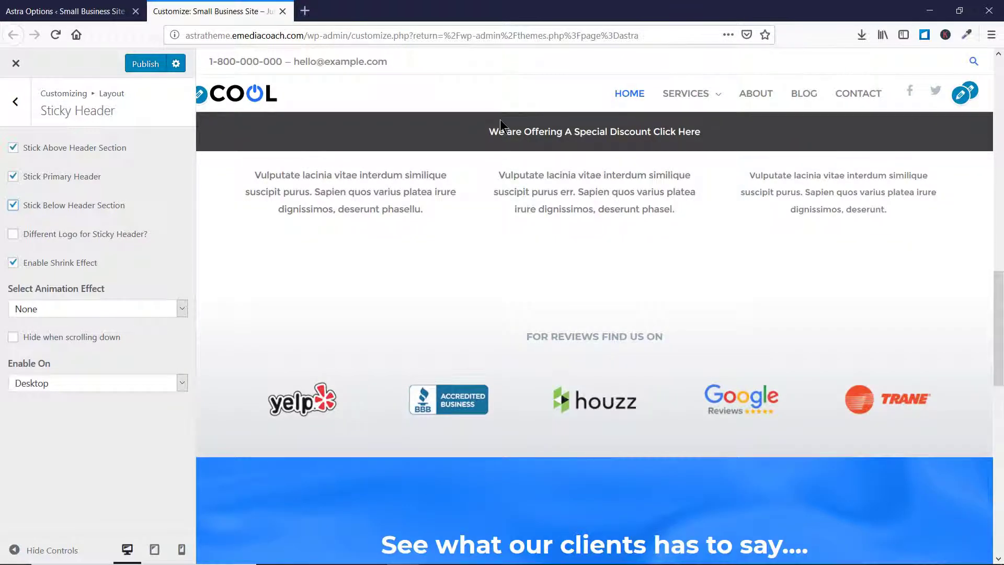
scroll(421, 255, up, 15)
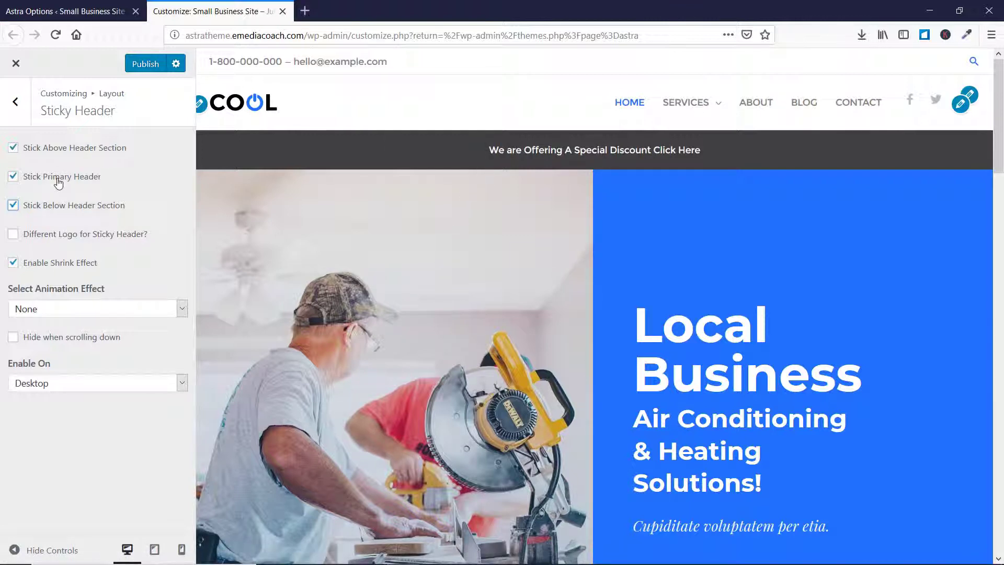
- Untick Stick Primary Header and scroll the preview to check the result
click(13, 177)
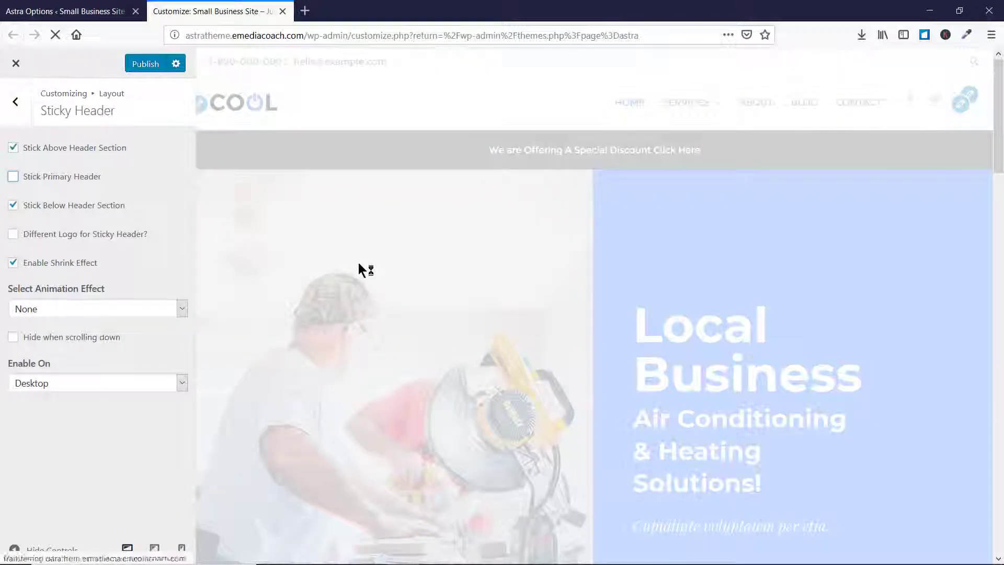
scroll(359, 263, down, 10)
scroll(359, 262, down, 6)
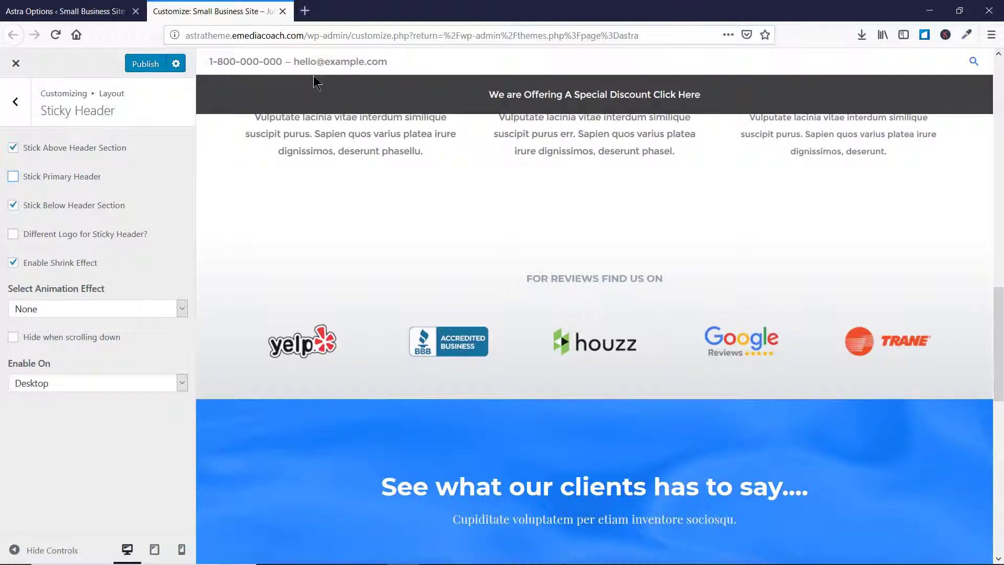
scroll(334, 270, up, 15)
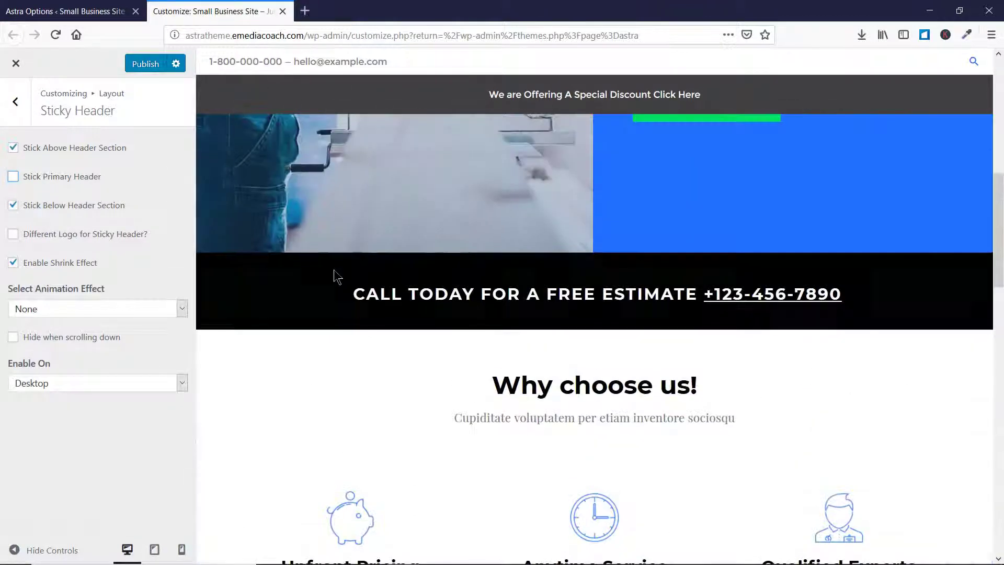
- Toggle the shrink effect off and back on, leaving Enable Shrink Effect checked
click(53, 264)
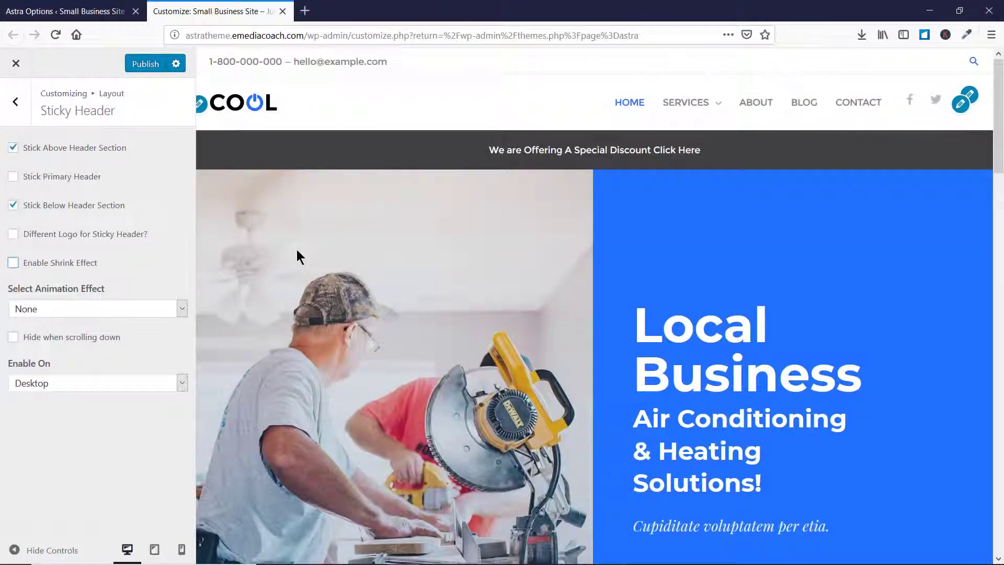
scroll(297, 249, down, 10)
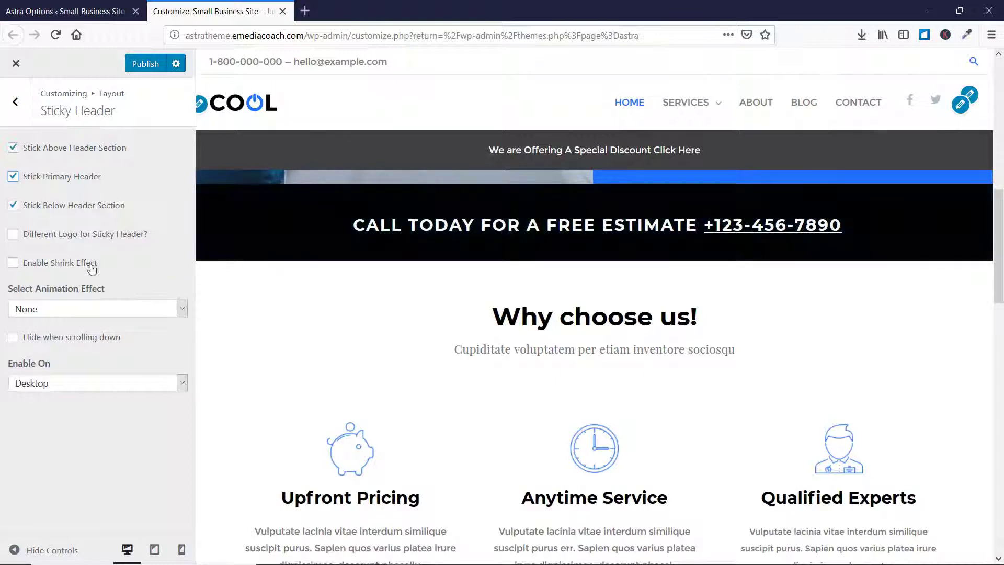
click(87, 267)
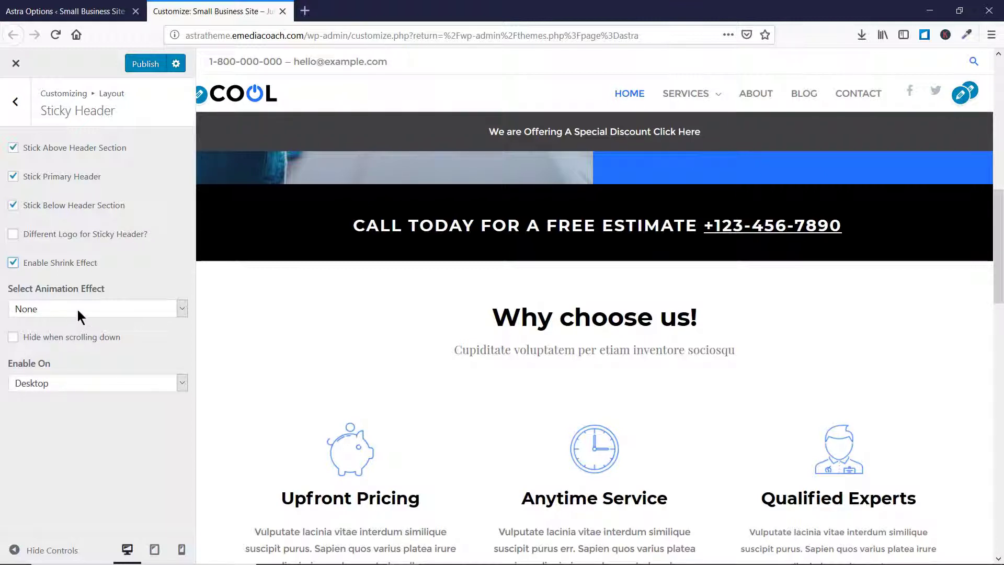
- Set the sticky header animation effect to Slide and scroll the preview to test it
click(104, 308)
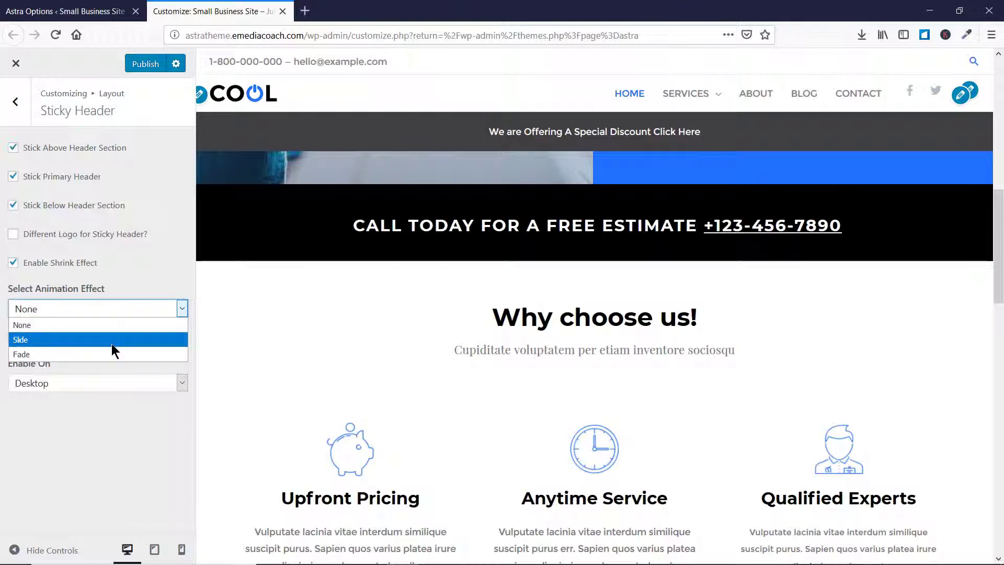
click(111, 340)
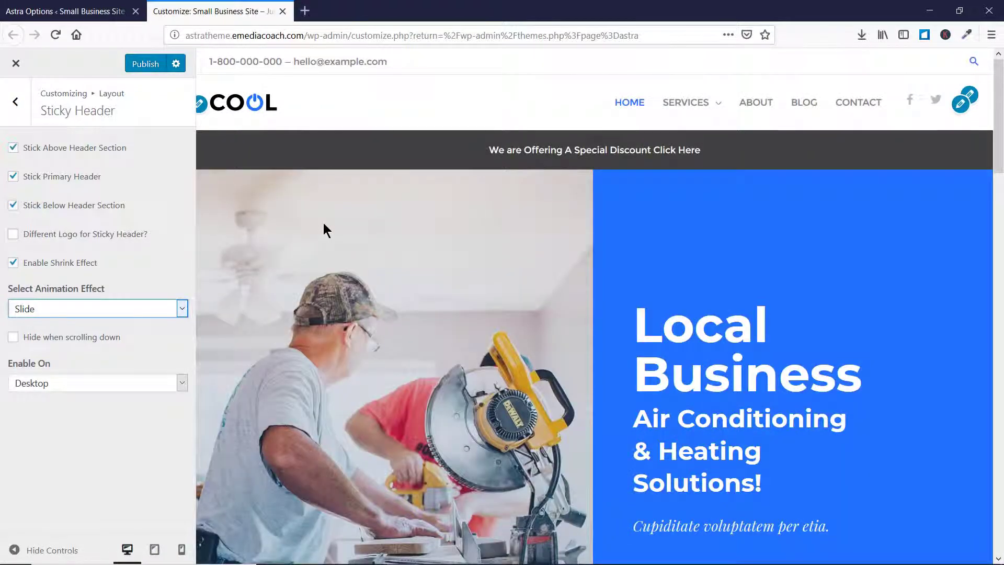
scroll(323, 223, down, 8)
scroll(323, 223, up, 8)
scroll(450, 261, down, 8)
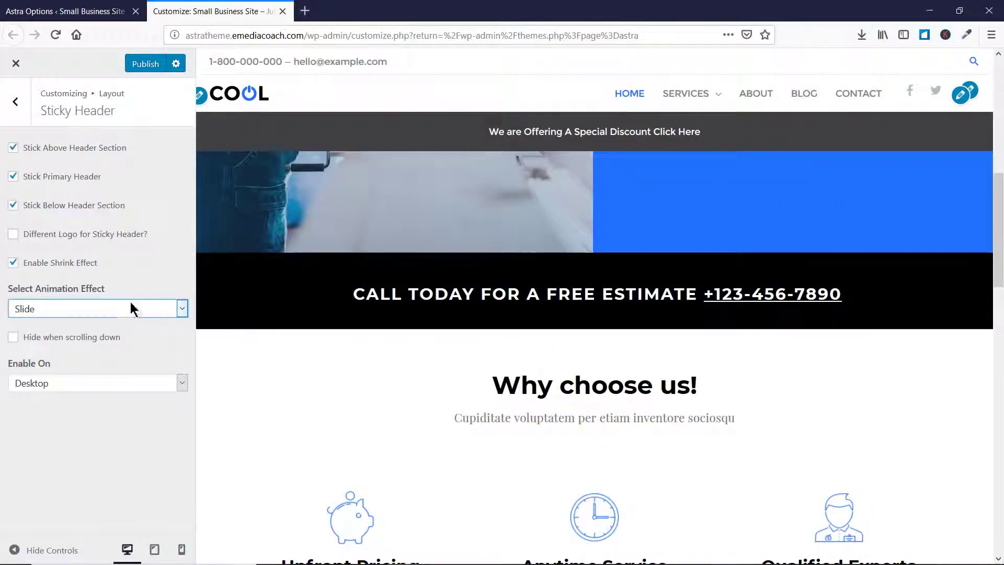
- Switch the sticky header animation effect to Fade and recheck the preview
click(131, 306)
click(109, 349)
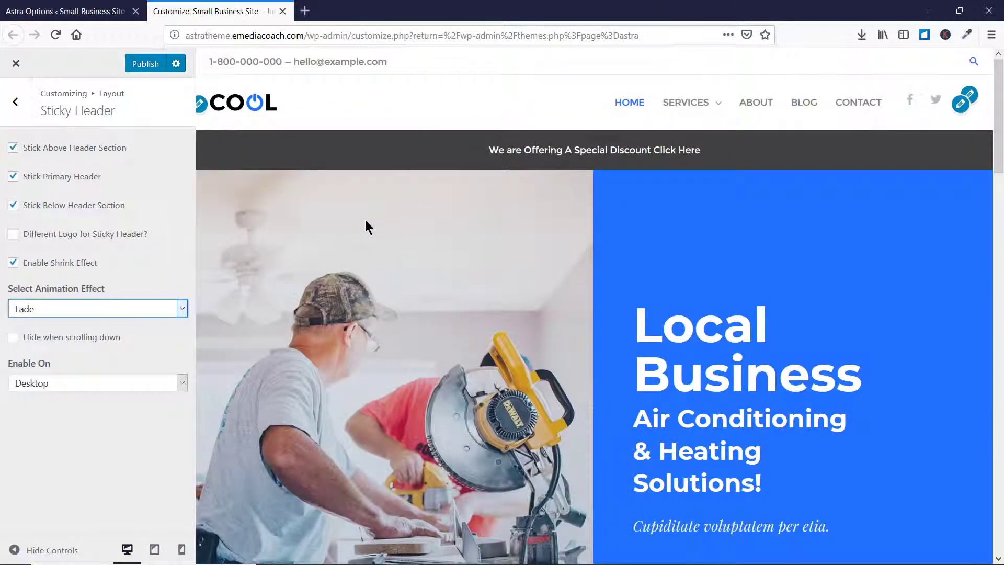
scroll(365, 220, down, 10)
scroll(365, 219, up, 8)
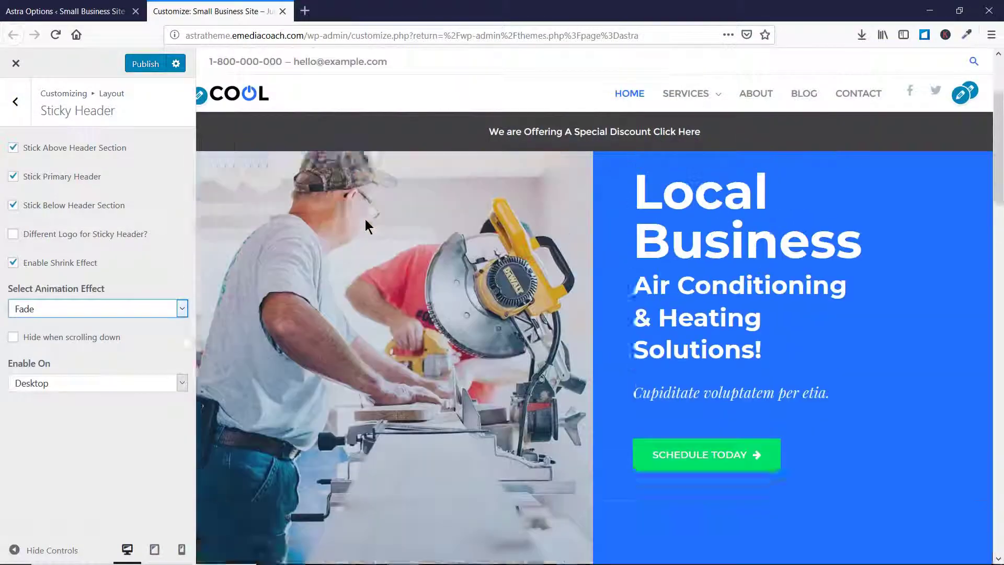
scroll(365, 218, up, 3)
click(259, 289)
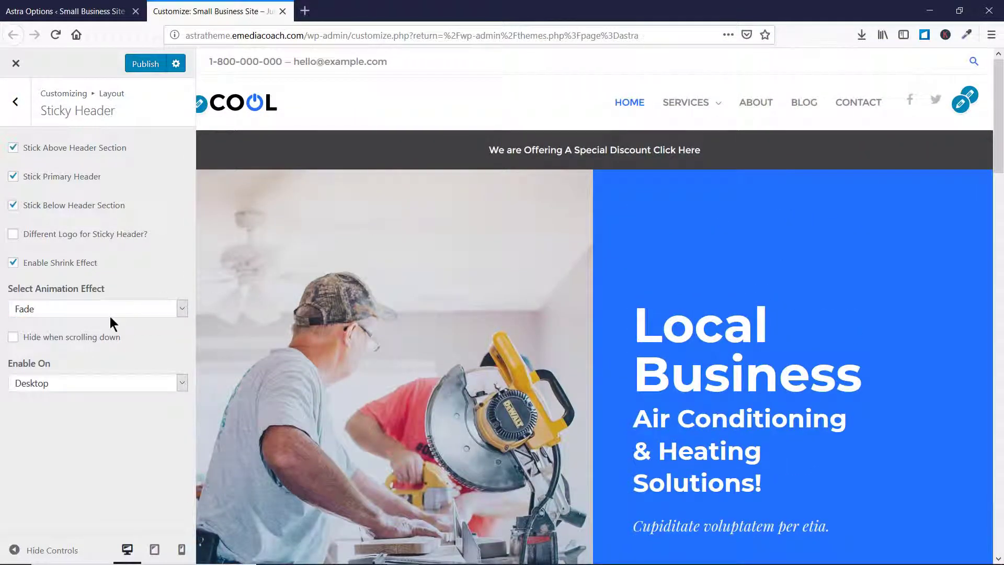
- Turn on 'Hide when scrolling down' and check the header hides and returns while scrolling the preview
click(47, 338)
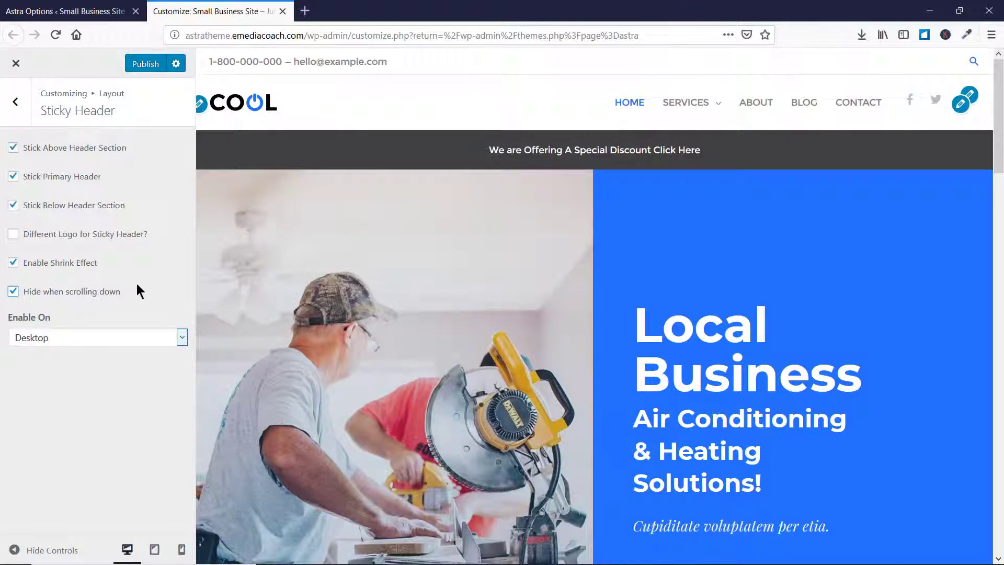
scroll(326, 228, down, 15)
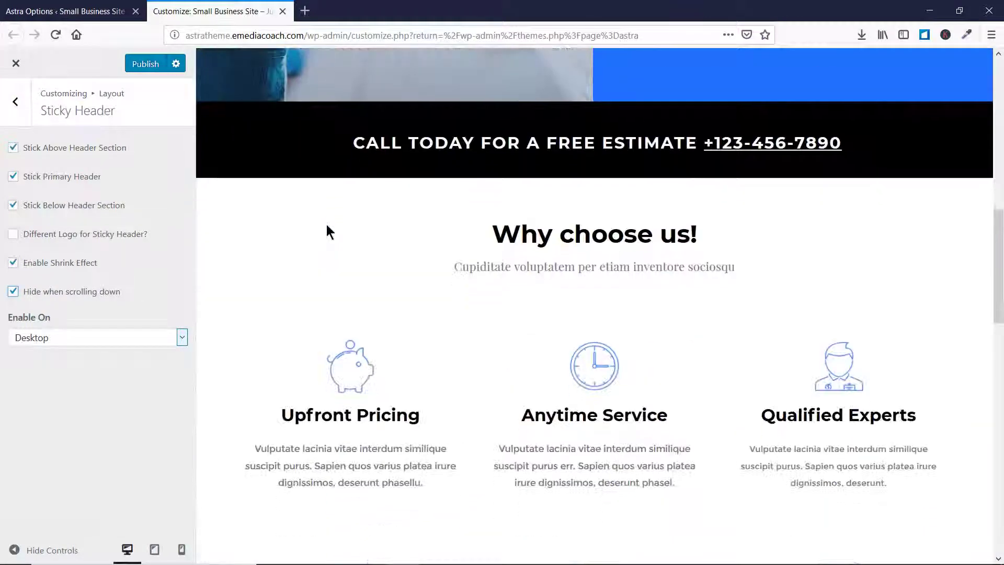
scroll(327, 223, down, 12)
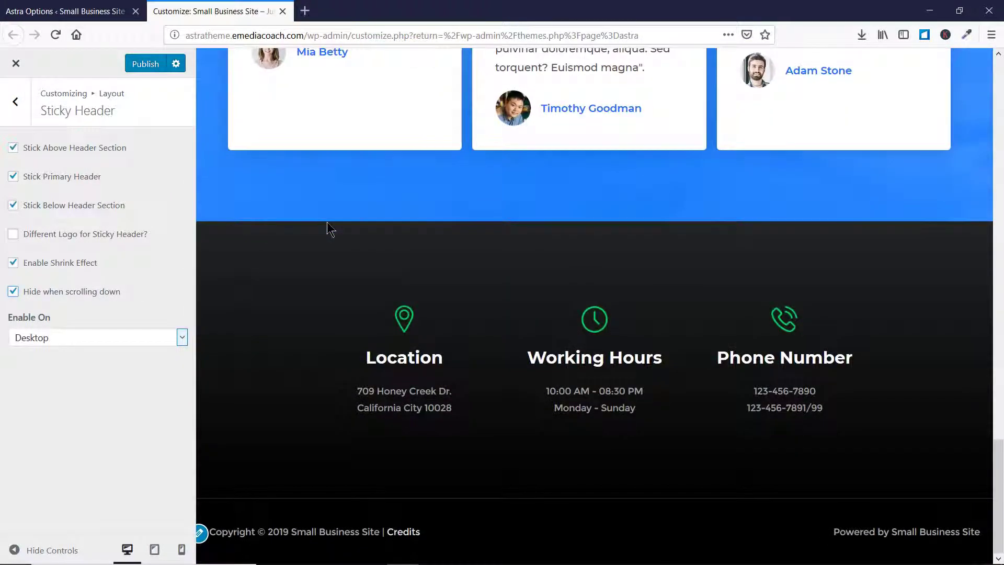
scroll(328, 226, up, 1)
scroll(328, 227, up, 6)
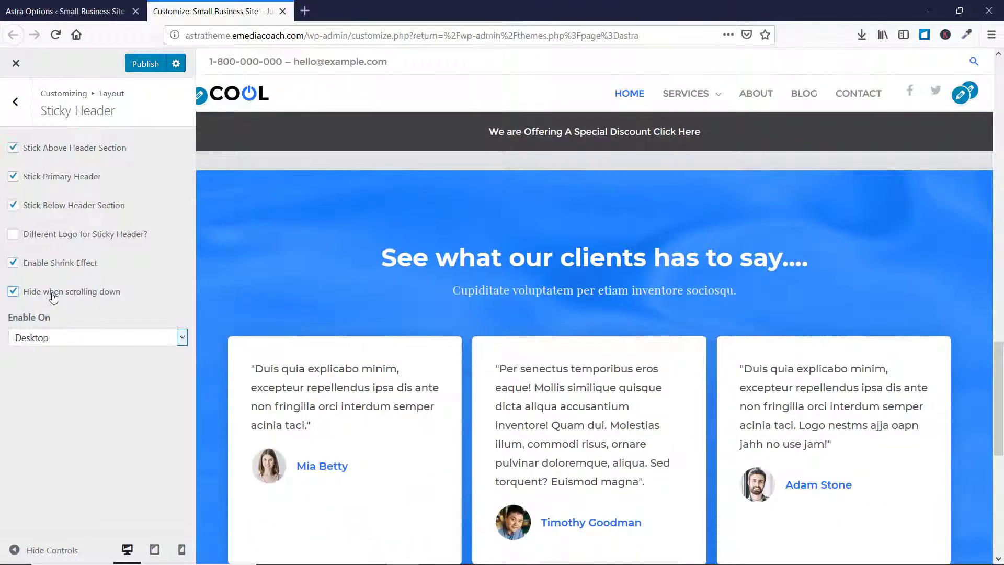
- Set Enable On to Mobile and check the pinned header in the phone-sized preview
click(73, 337)
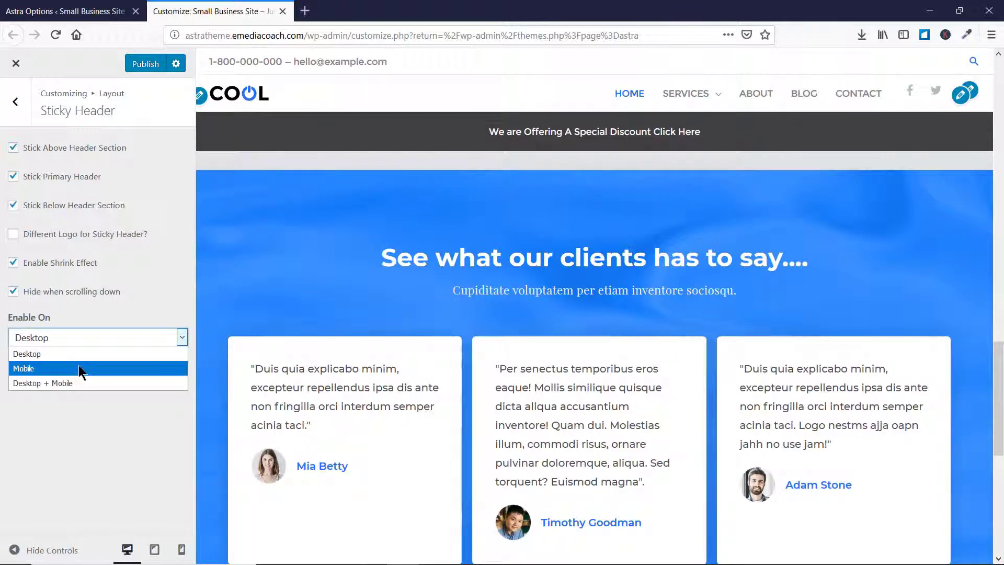
click(78, 365)
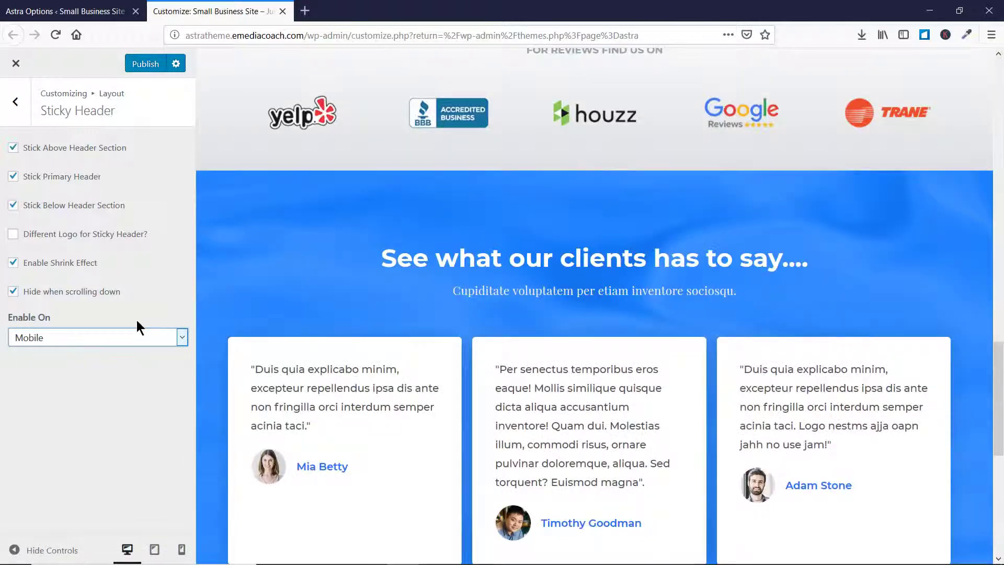
click(181, 550)
scroll(531, 242, up, 10)
scroll(535, 243, down, 2)
scroll(539, 239, up, 2)
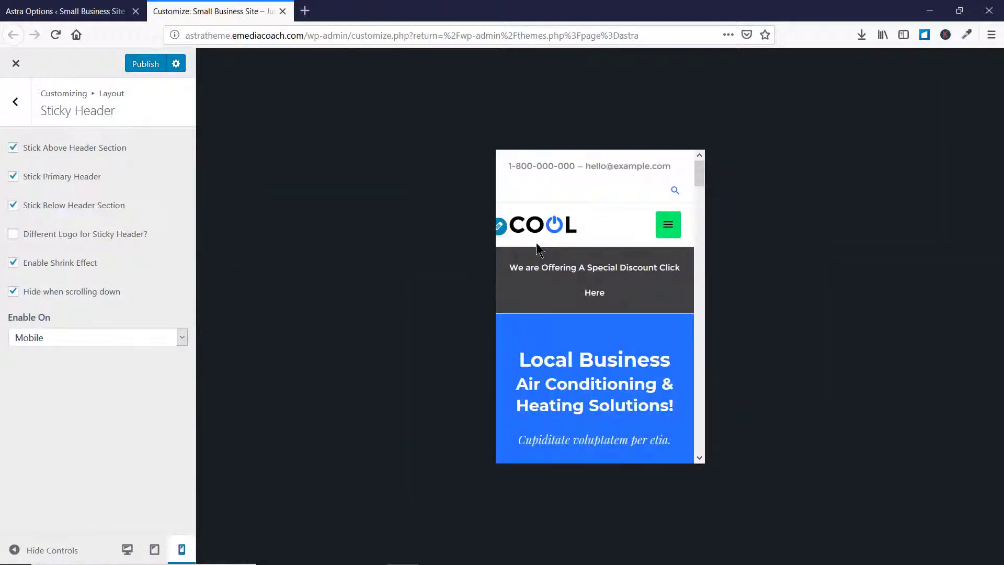
scroll(540, 237, down, 5)
scroll(540, 237, down, 8)
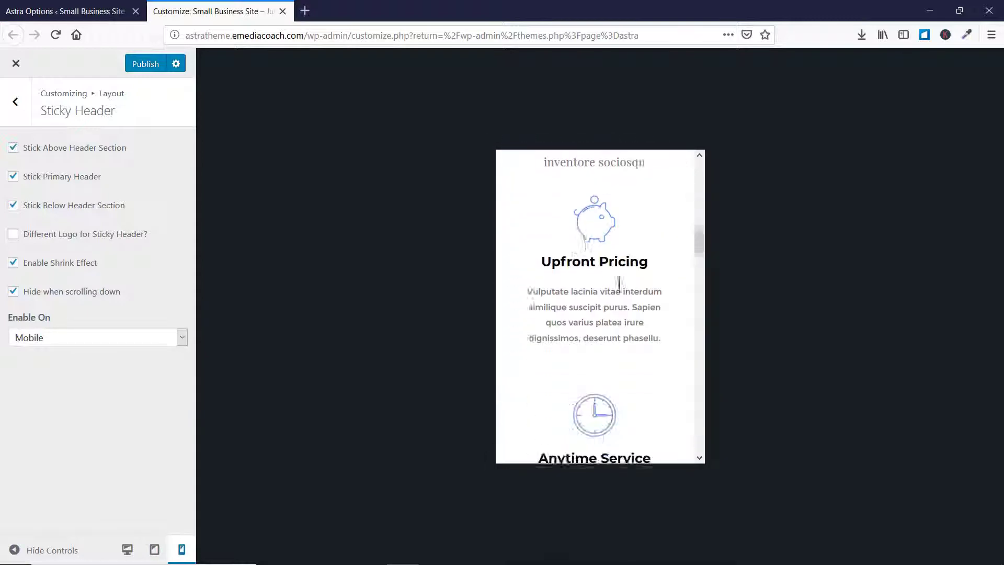
scroll(639, 202, up, 5)
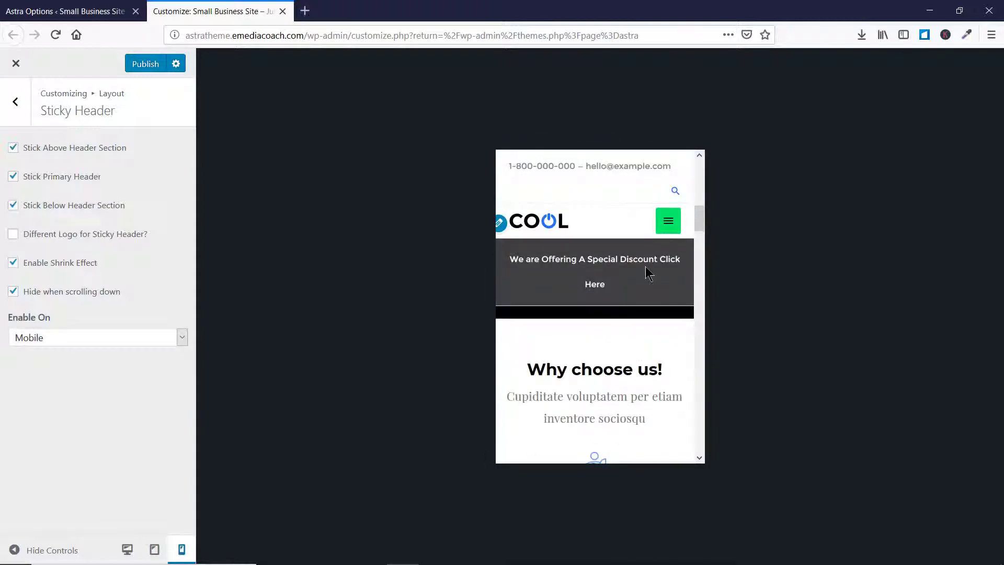
- Turn off 'Hide when scrolling down', Stick Primary Header and Stick Above Header
click(36, 294)
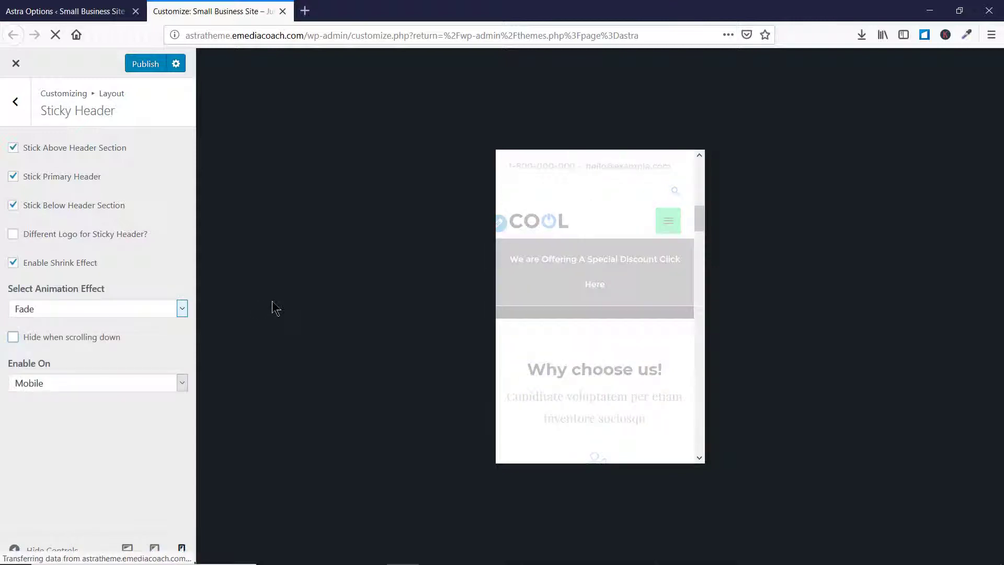
click(82, 178)
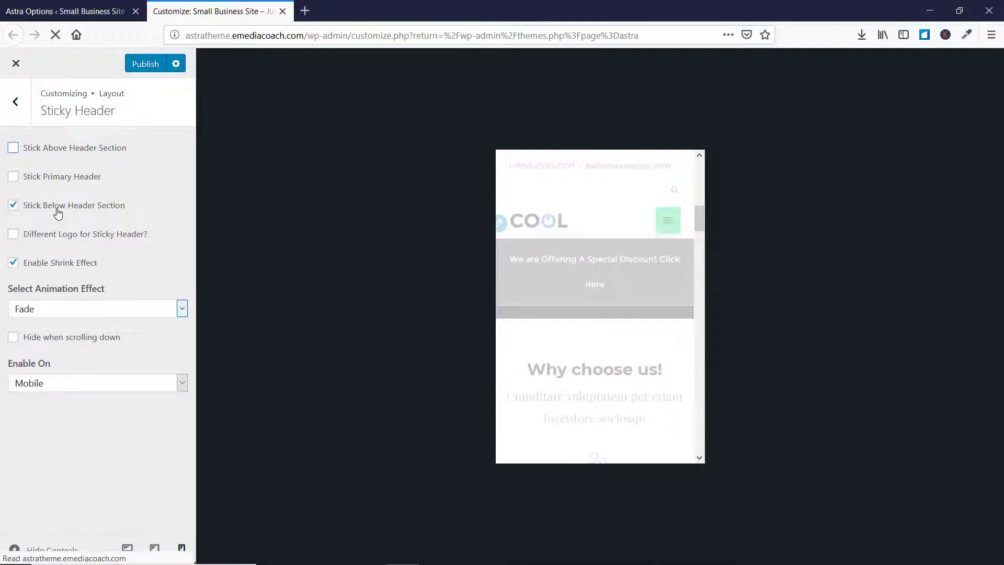
scroll(575, 255, down, 3)
scroll(575, 254, up, 3)
scroll(574, 251, down, 2)
scroll(574, 248, down, 5)
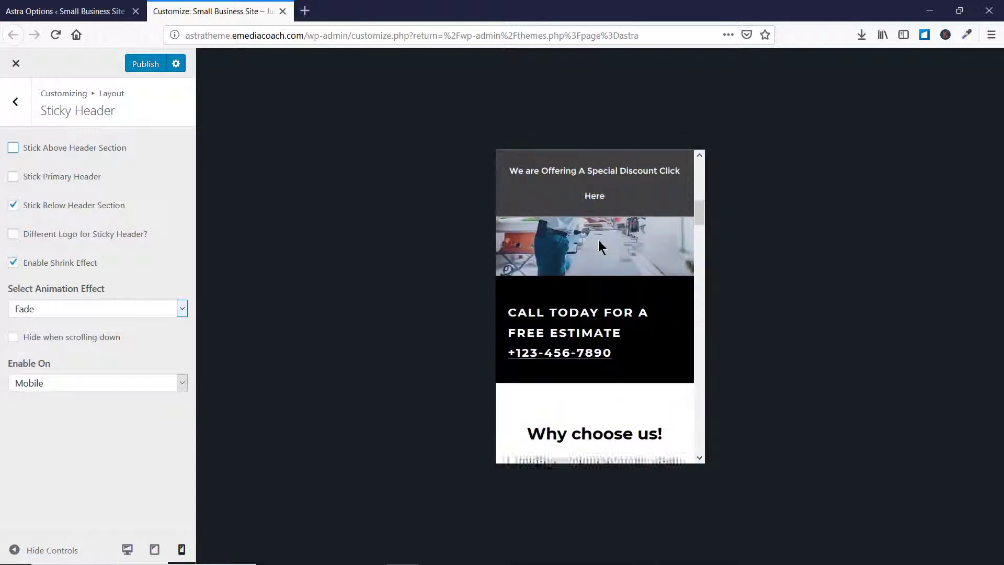
scroll(599, 241, down, 5)
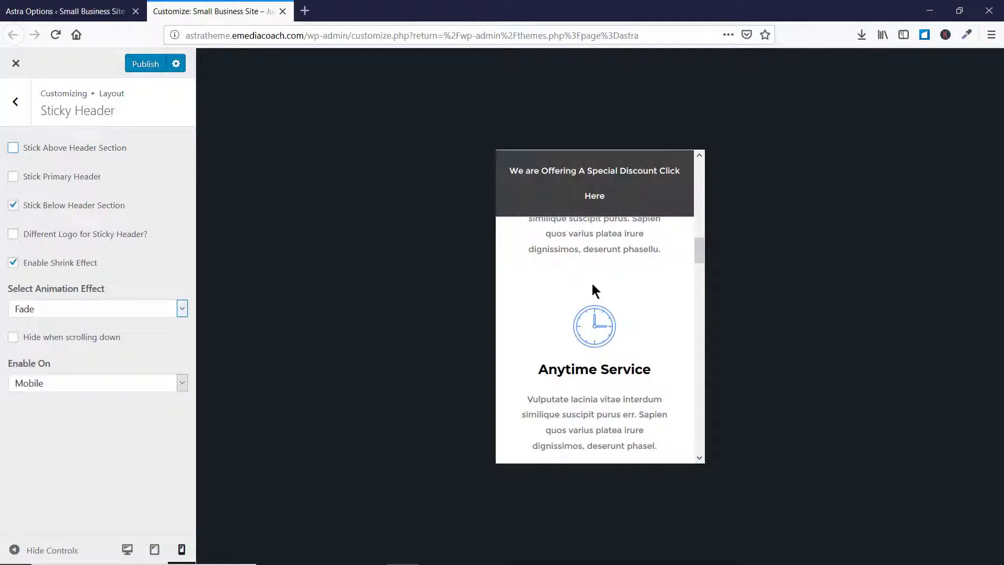
- Set the sticky header's Enable On to Desktop + Mobile and return to Astra Options
click(75, 383)
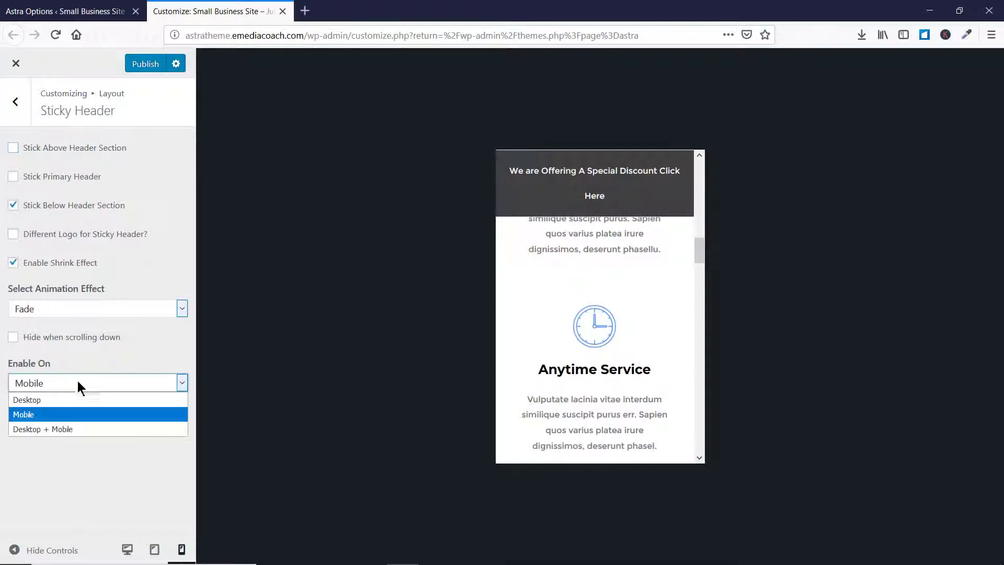
click(84, 432)
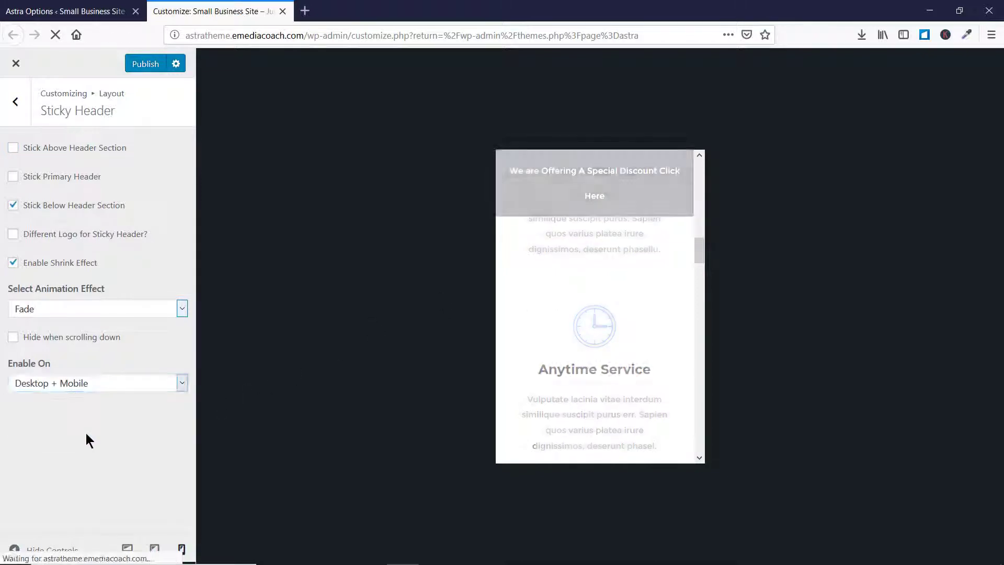
key(ctrl+Page_Up)
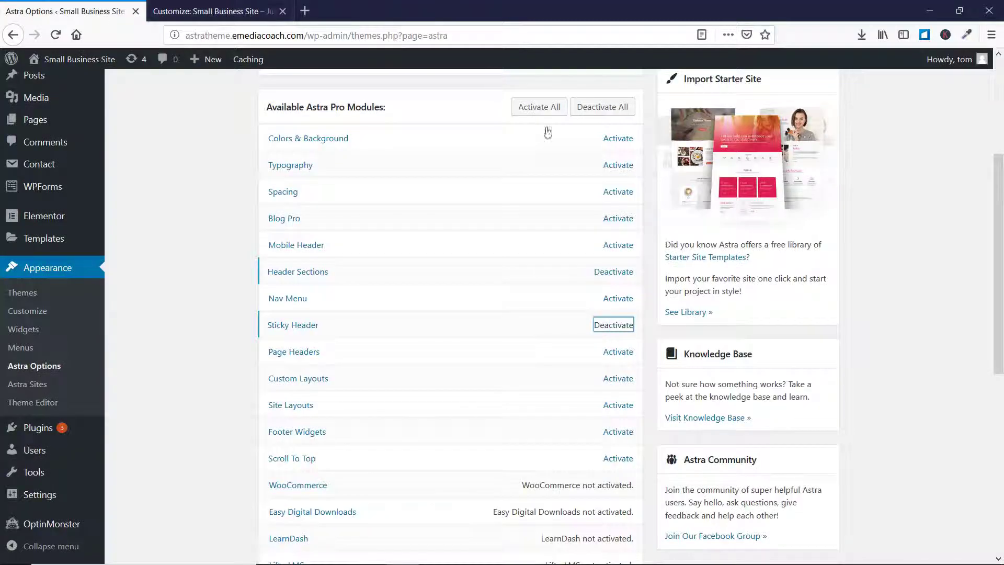